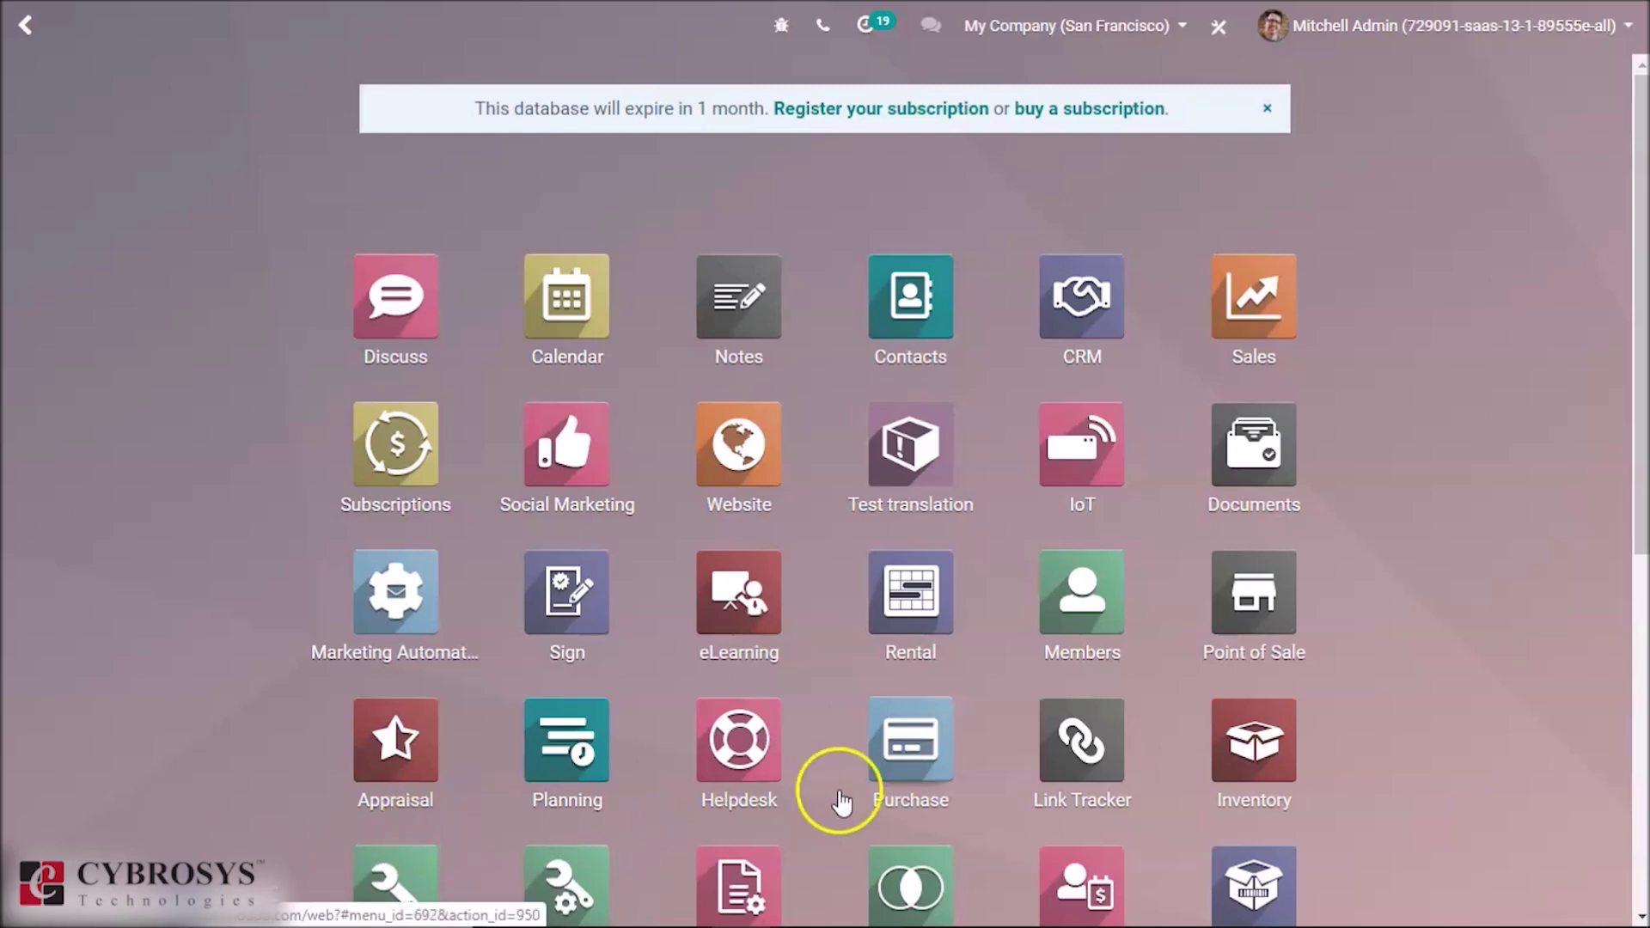
Open the Point of Sale dashboard and the Bar point of sale's three-dot options menu
click(1243, 587)
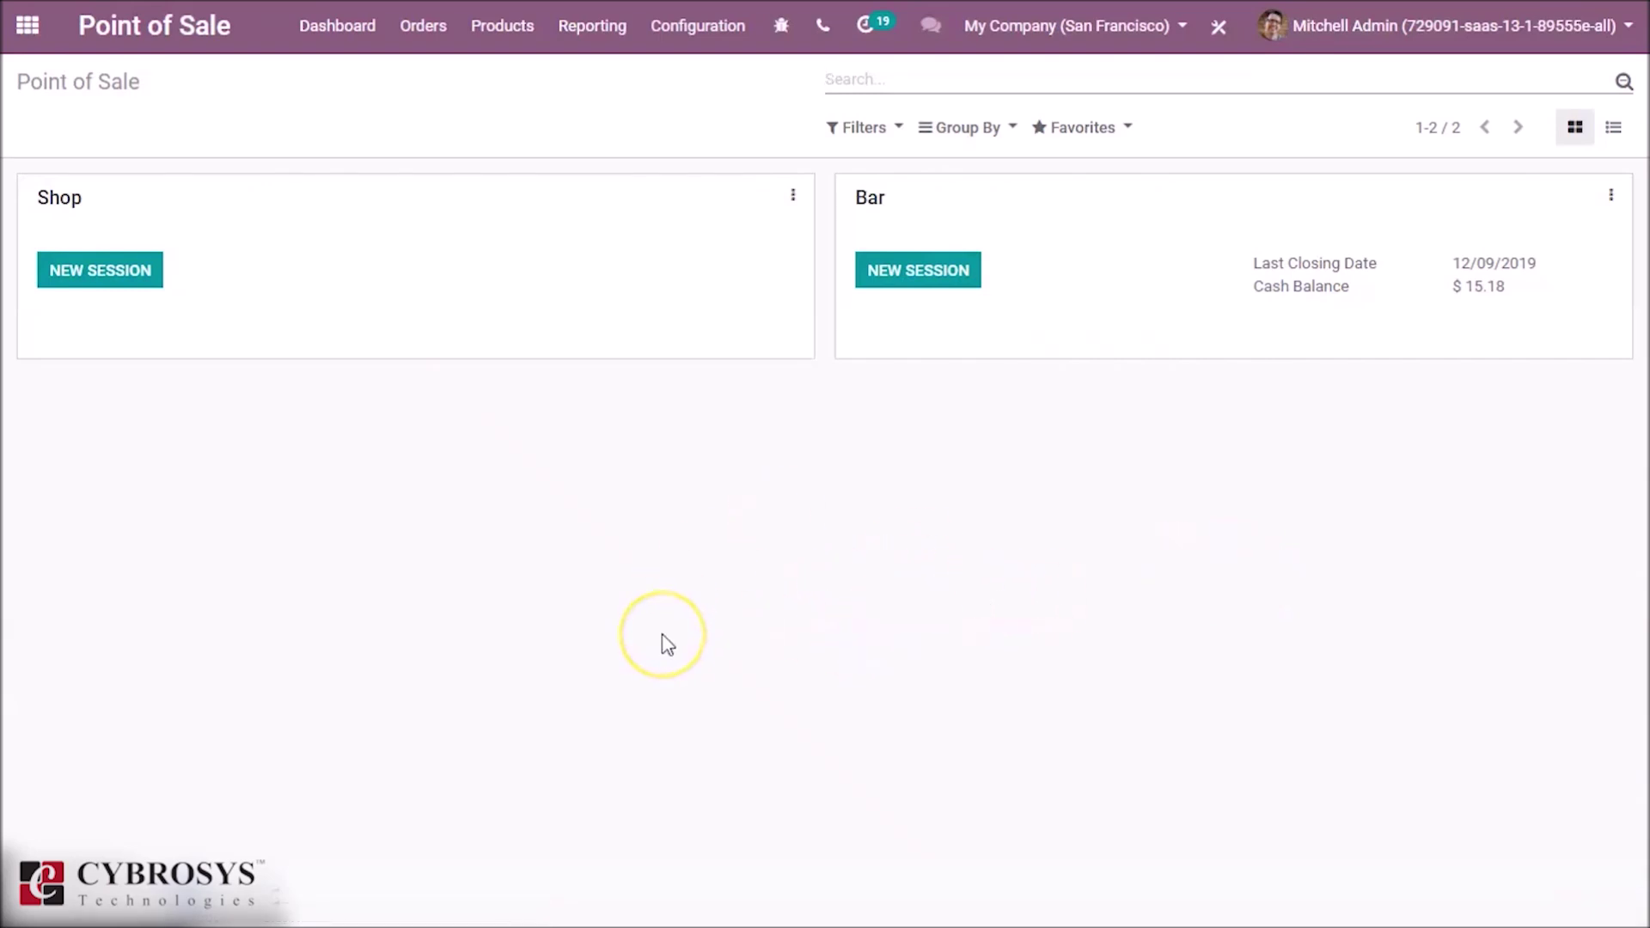
click(937, 606)
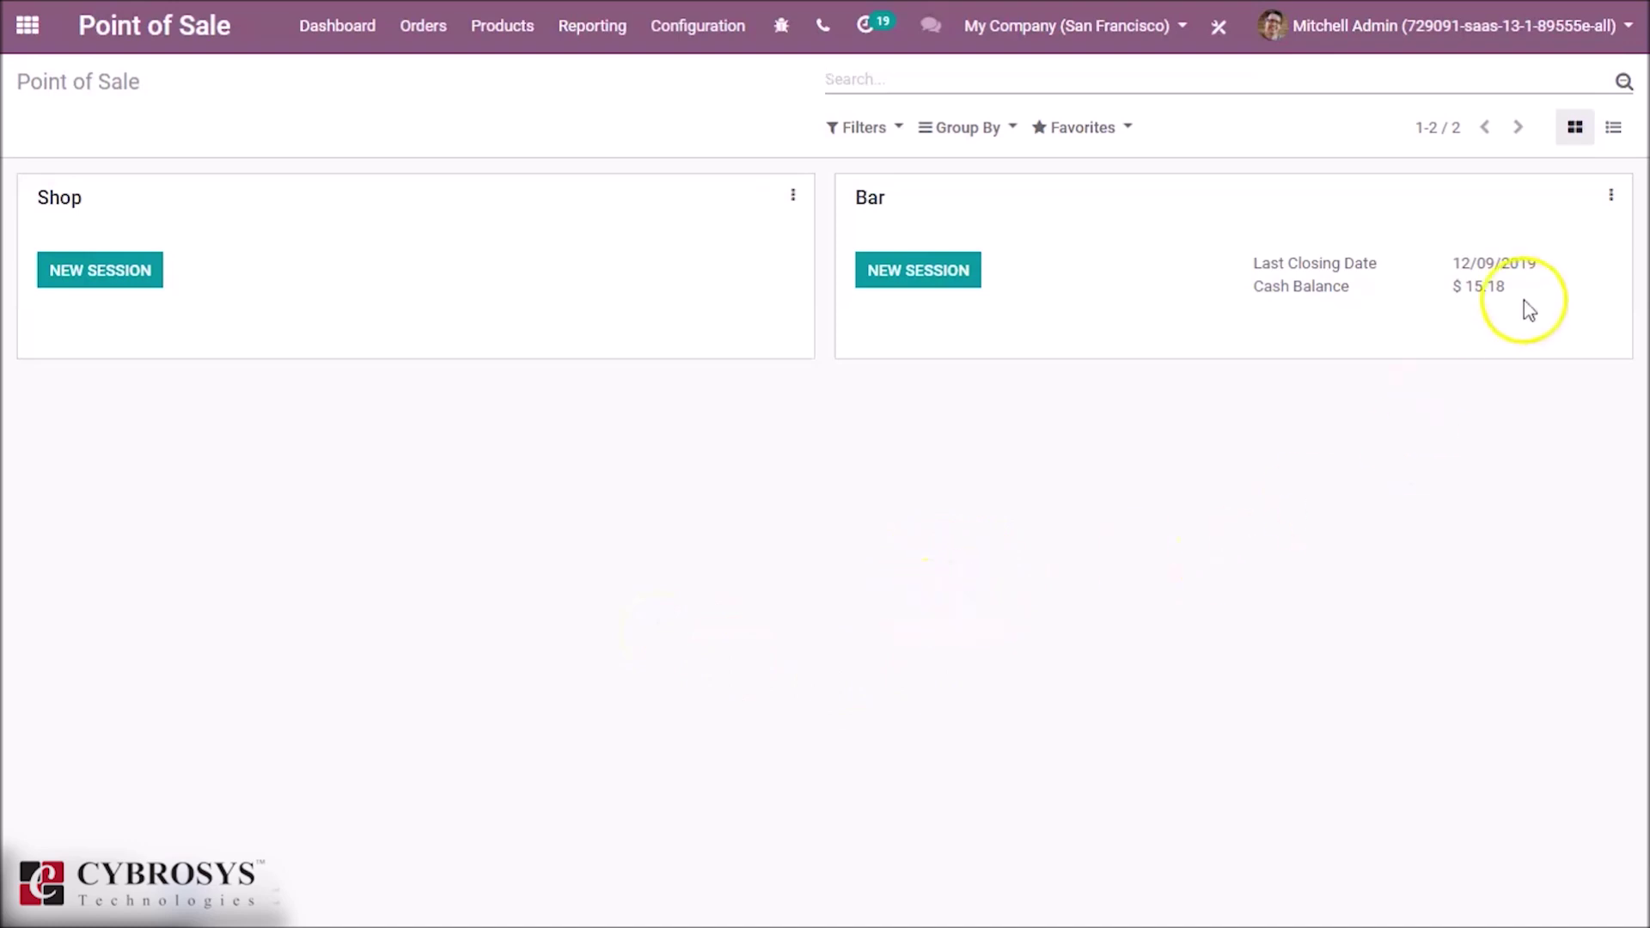
click(1610, 199)
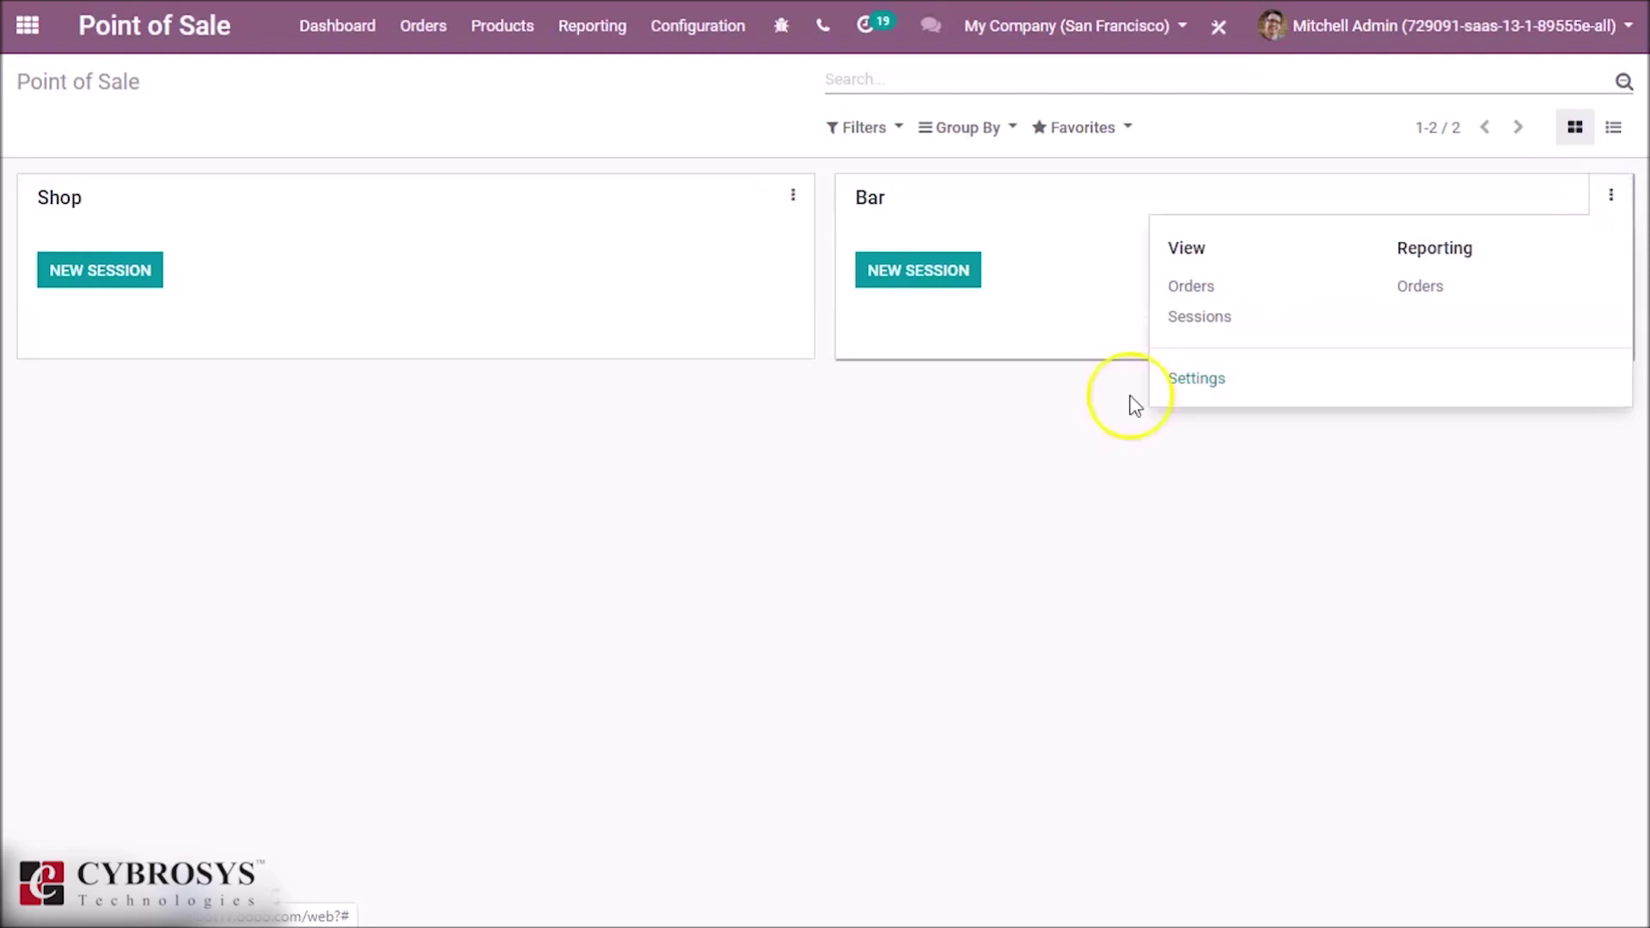
click(1197, 384)
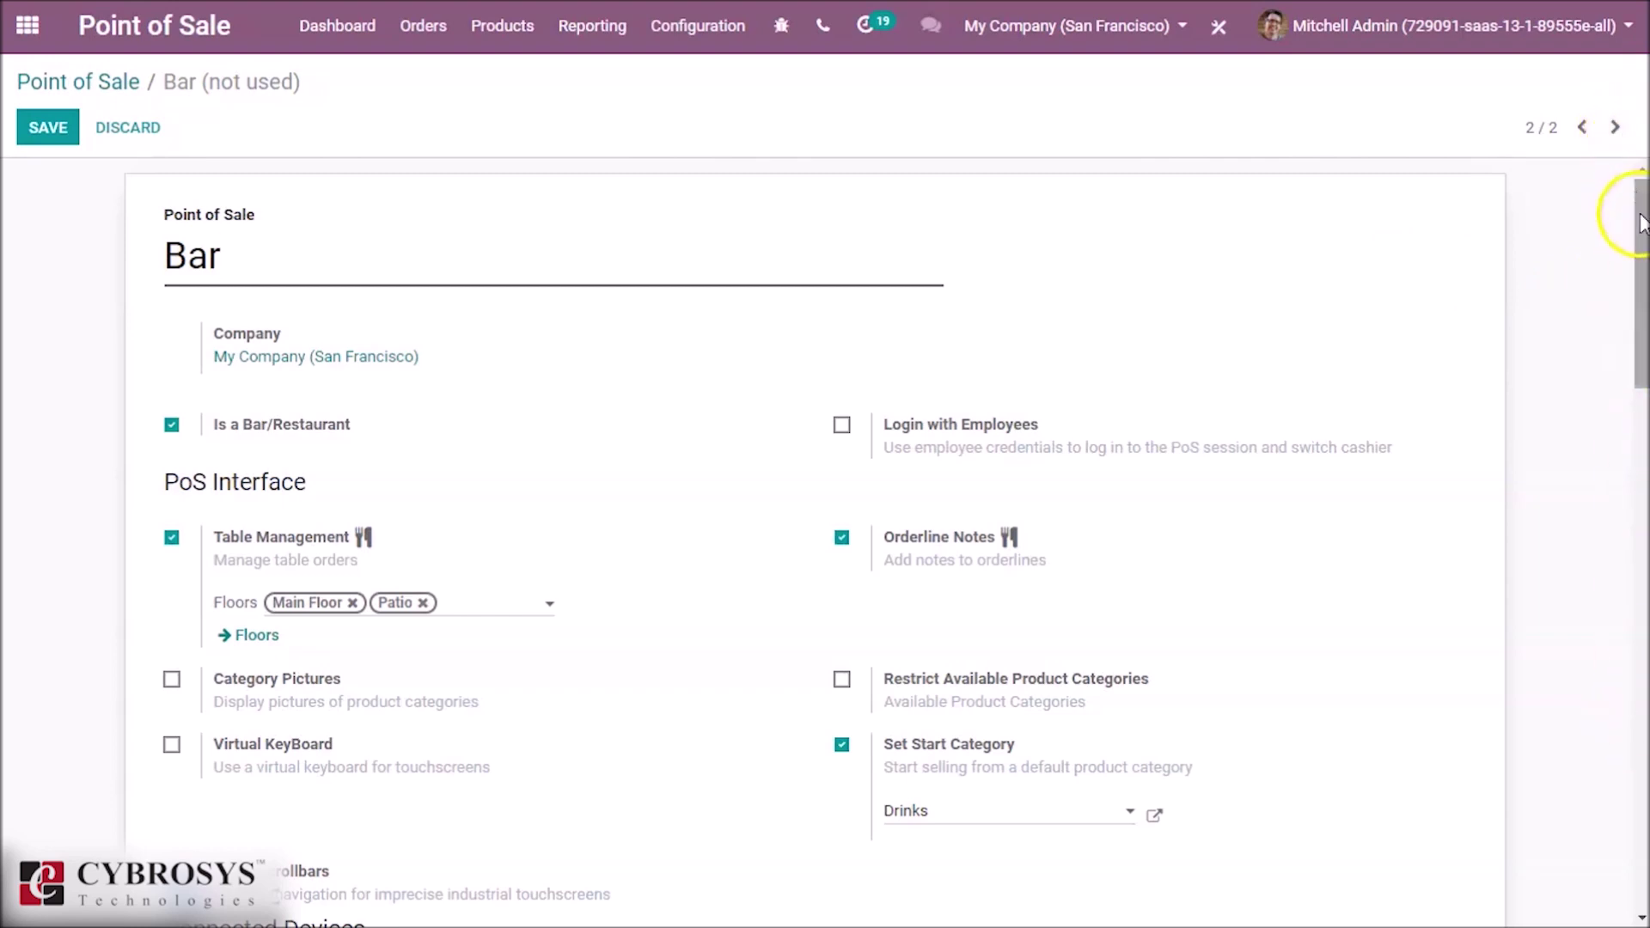
drag(1635, 216, 1631, 673)
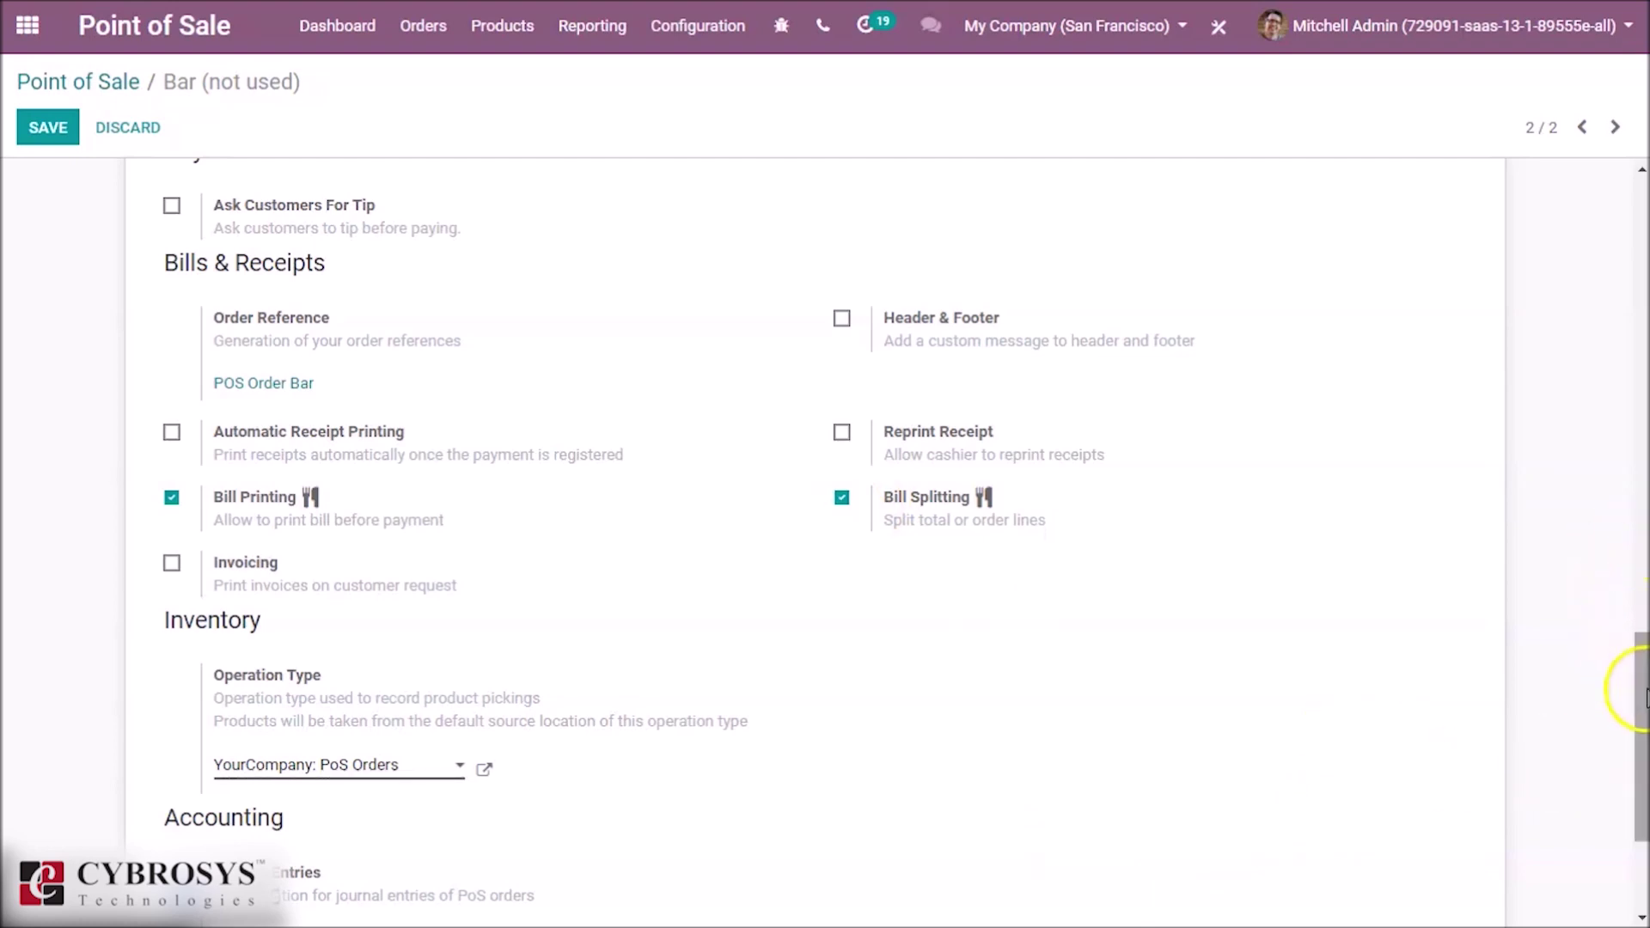
drag(1639, 678, 1640, 257)
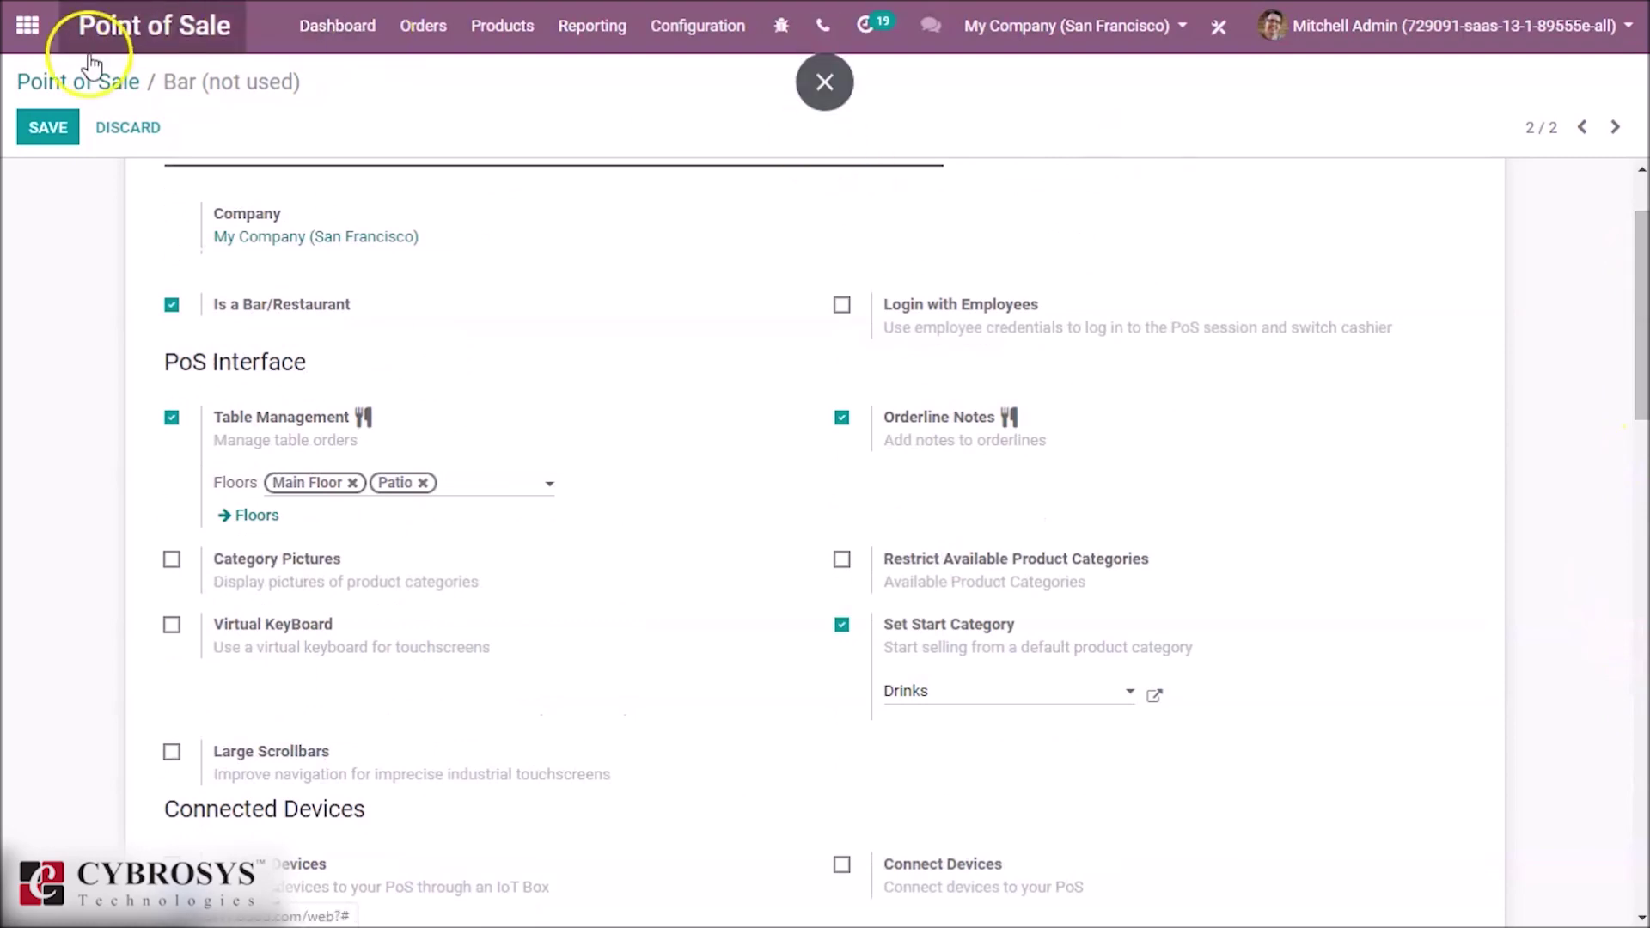
click(91, 82)
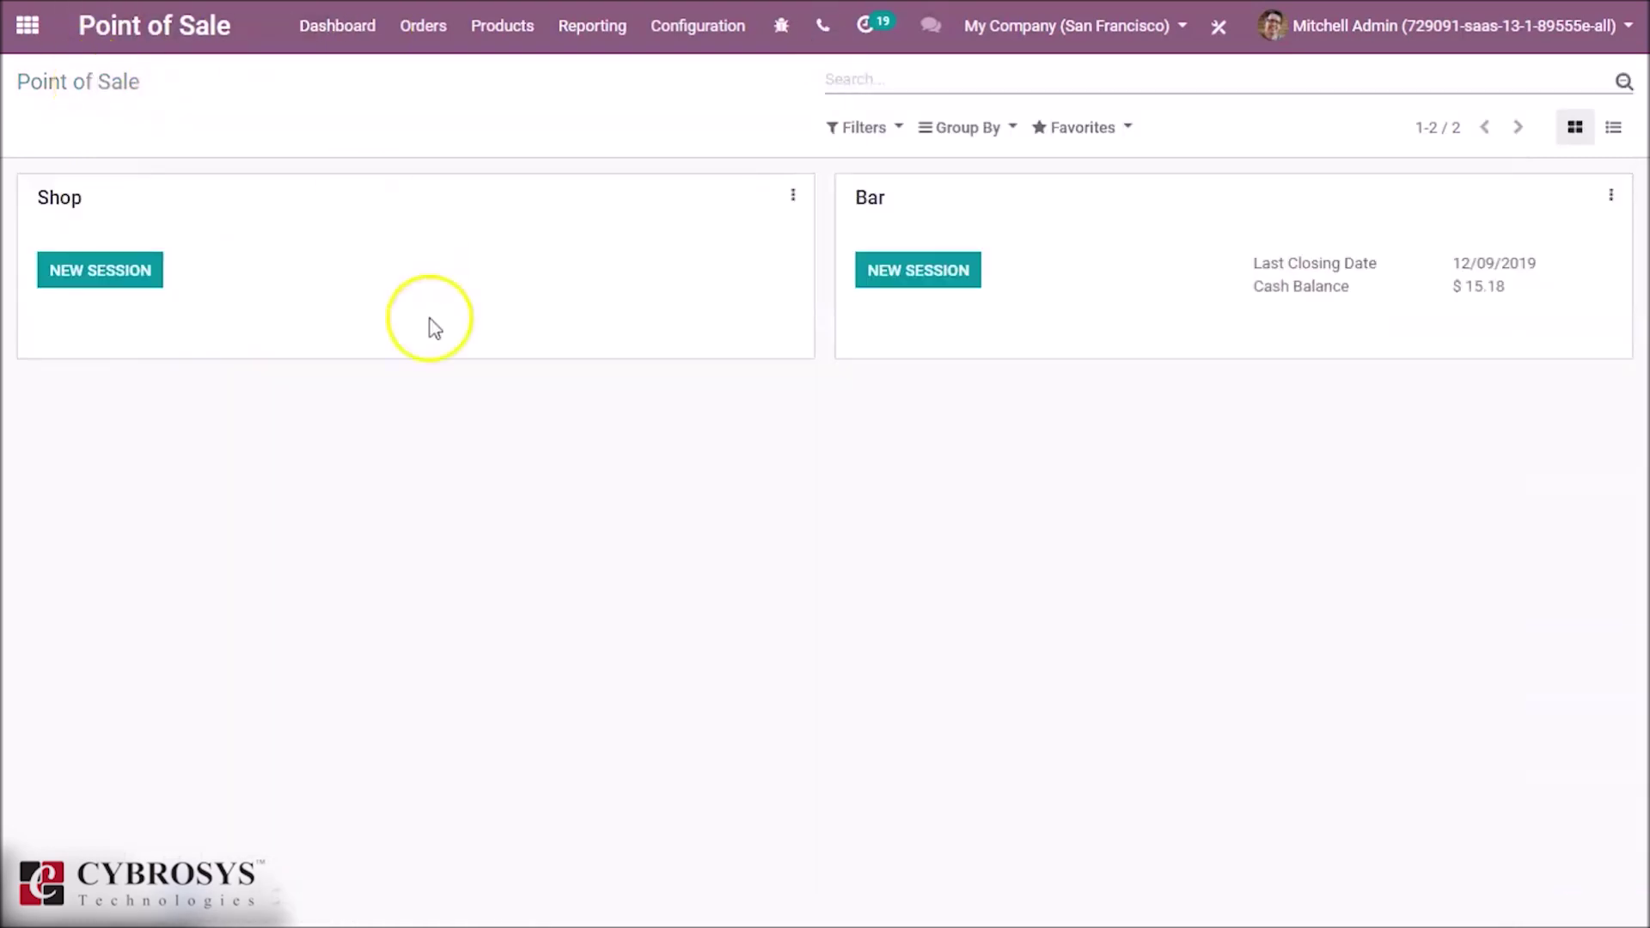
click(902, 293)
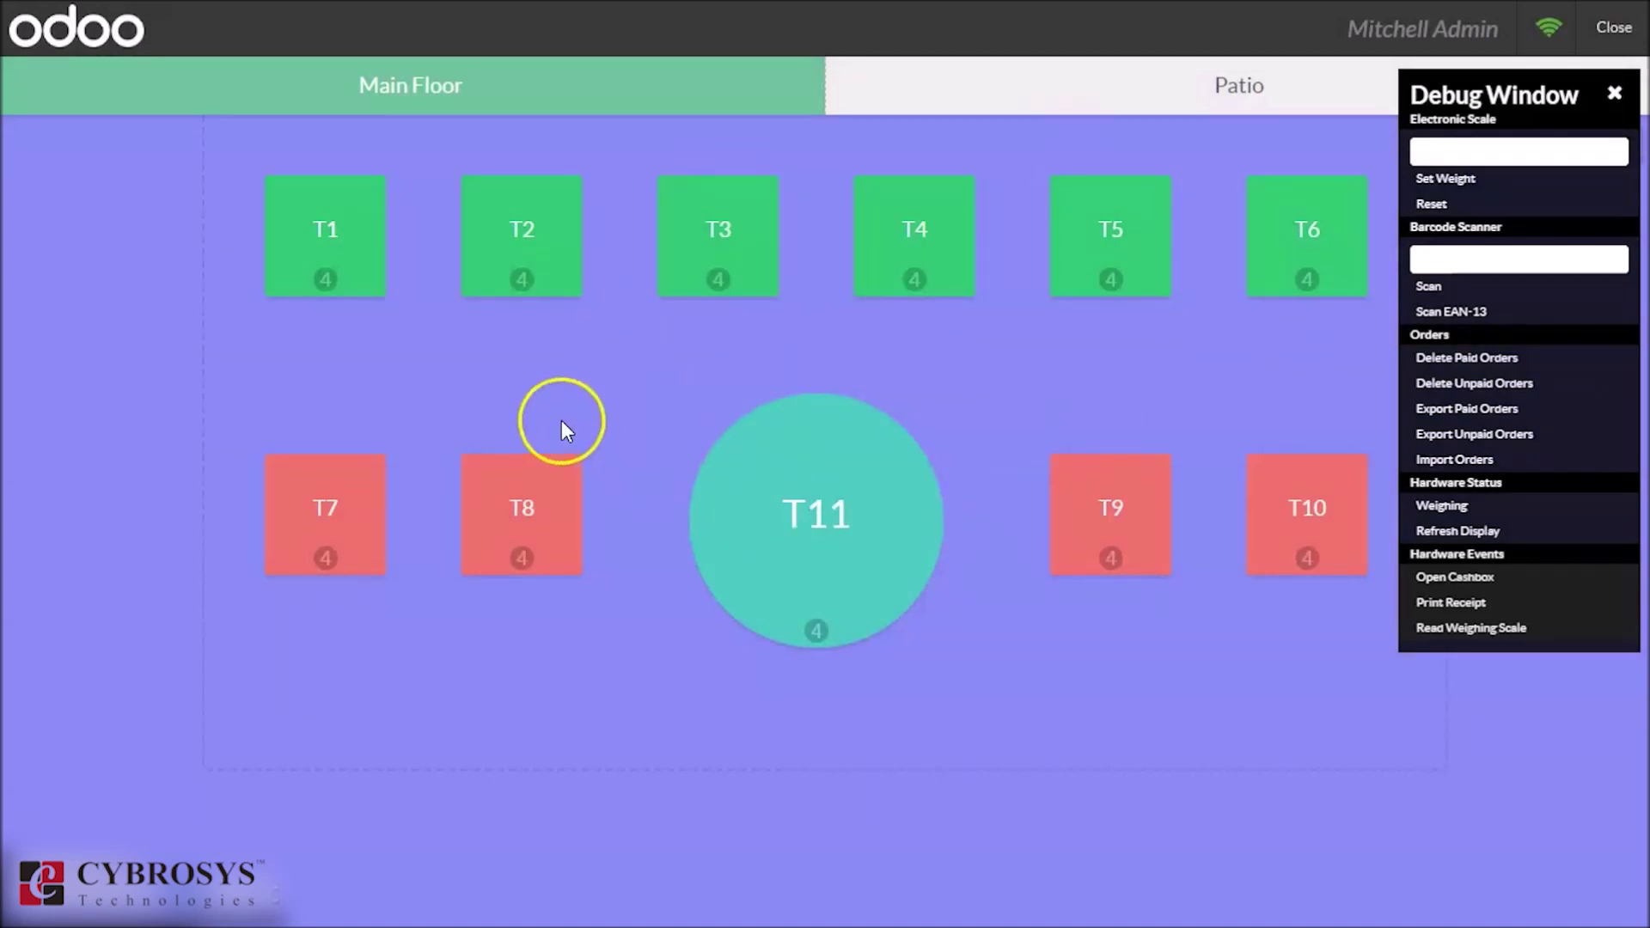
Open the order for table T2 on the Main Floor plan
click(533, 247)
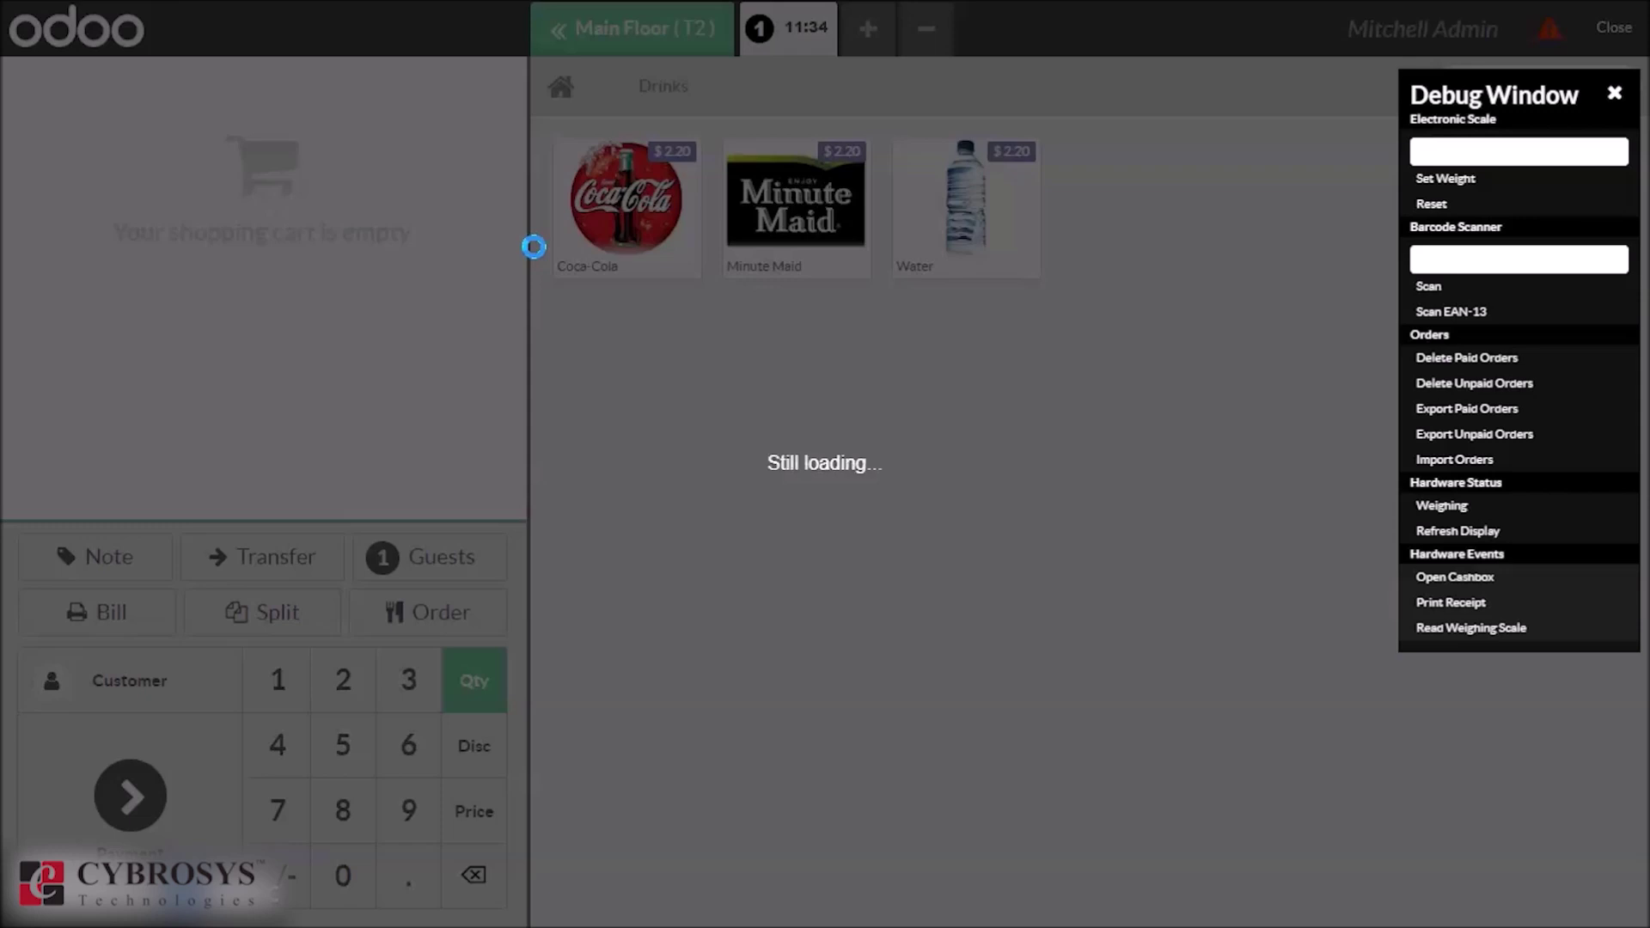
Add a Coca-Cola and a Minute Maid to table T2's order
click(436, 381)
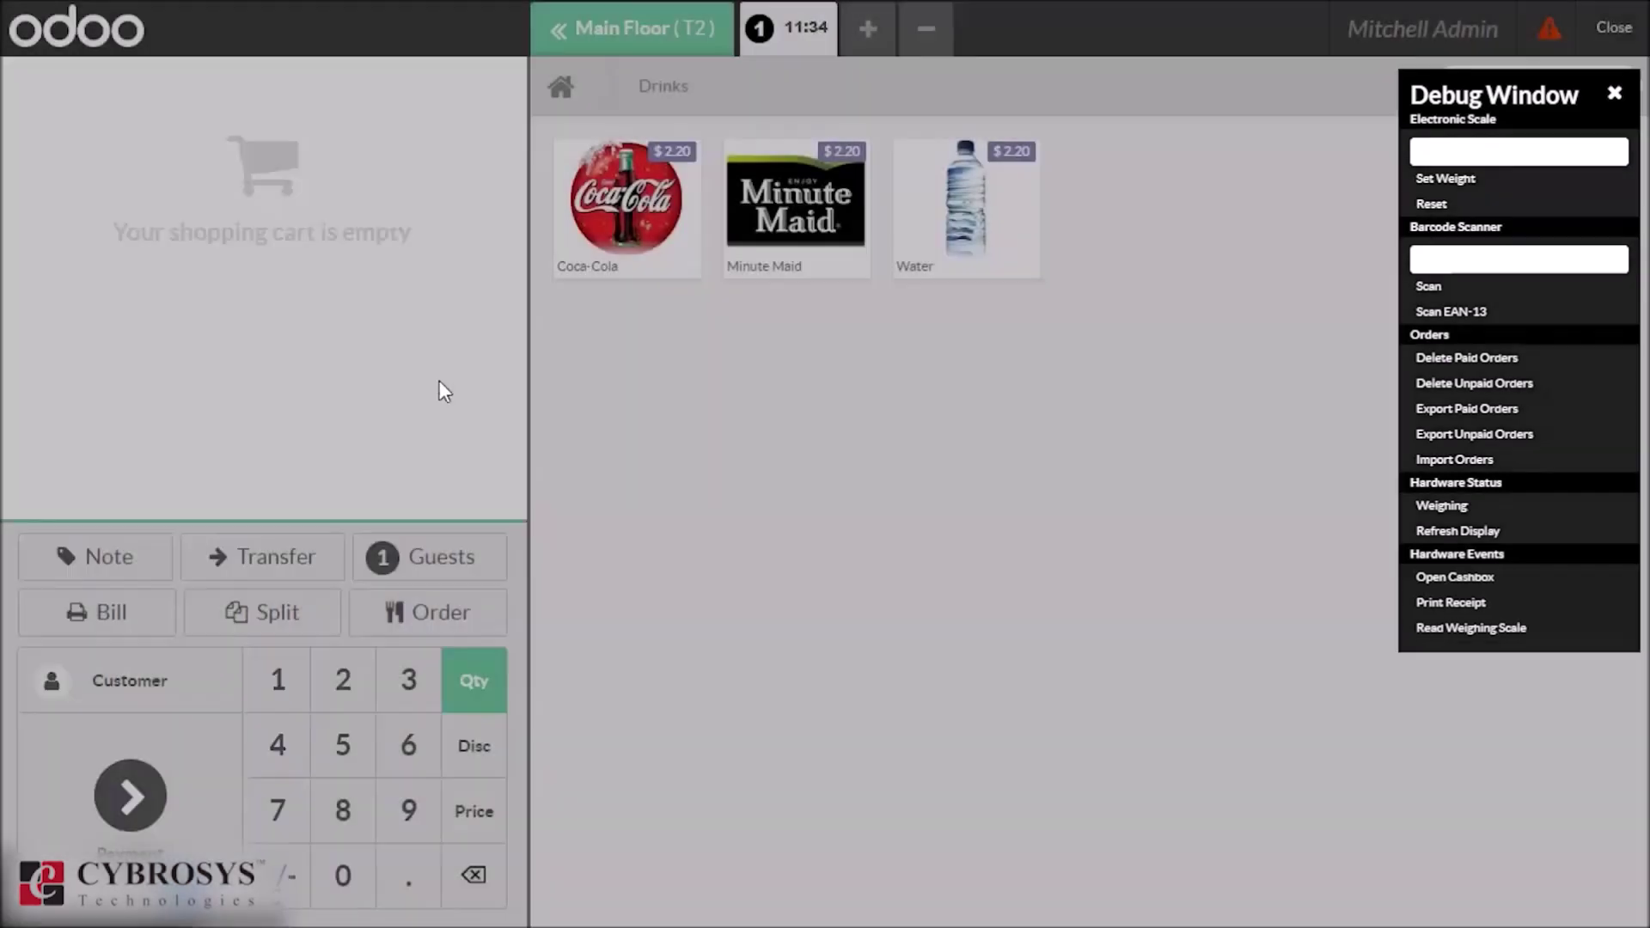
click(430, 402)
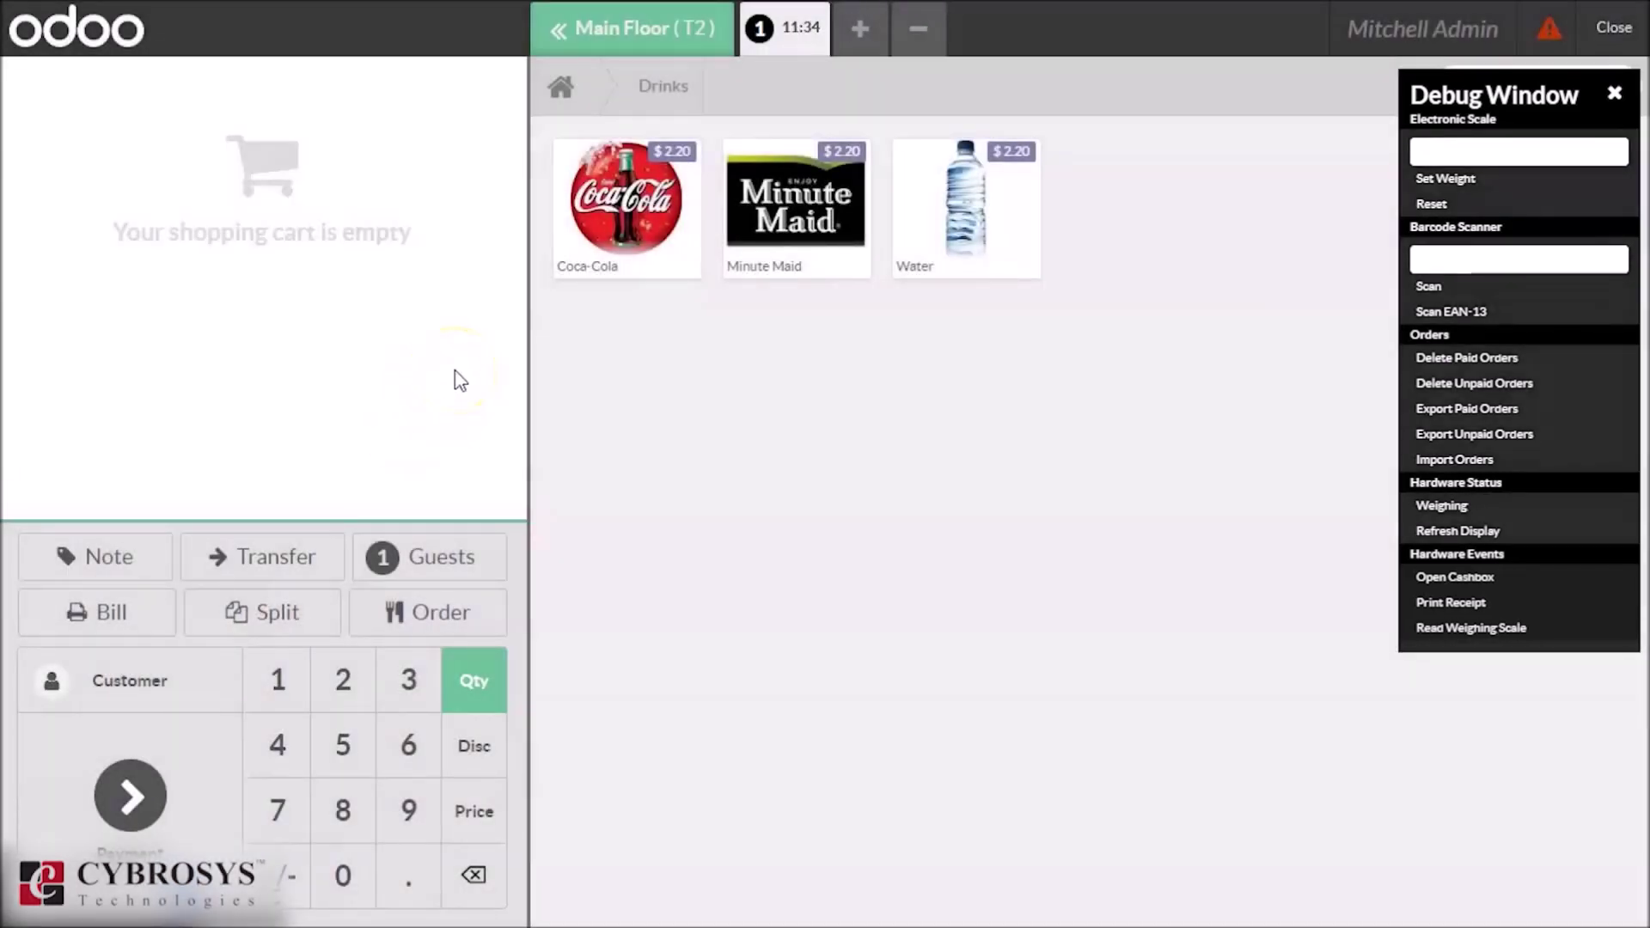
click(636, 380)
click(630, 199)
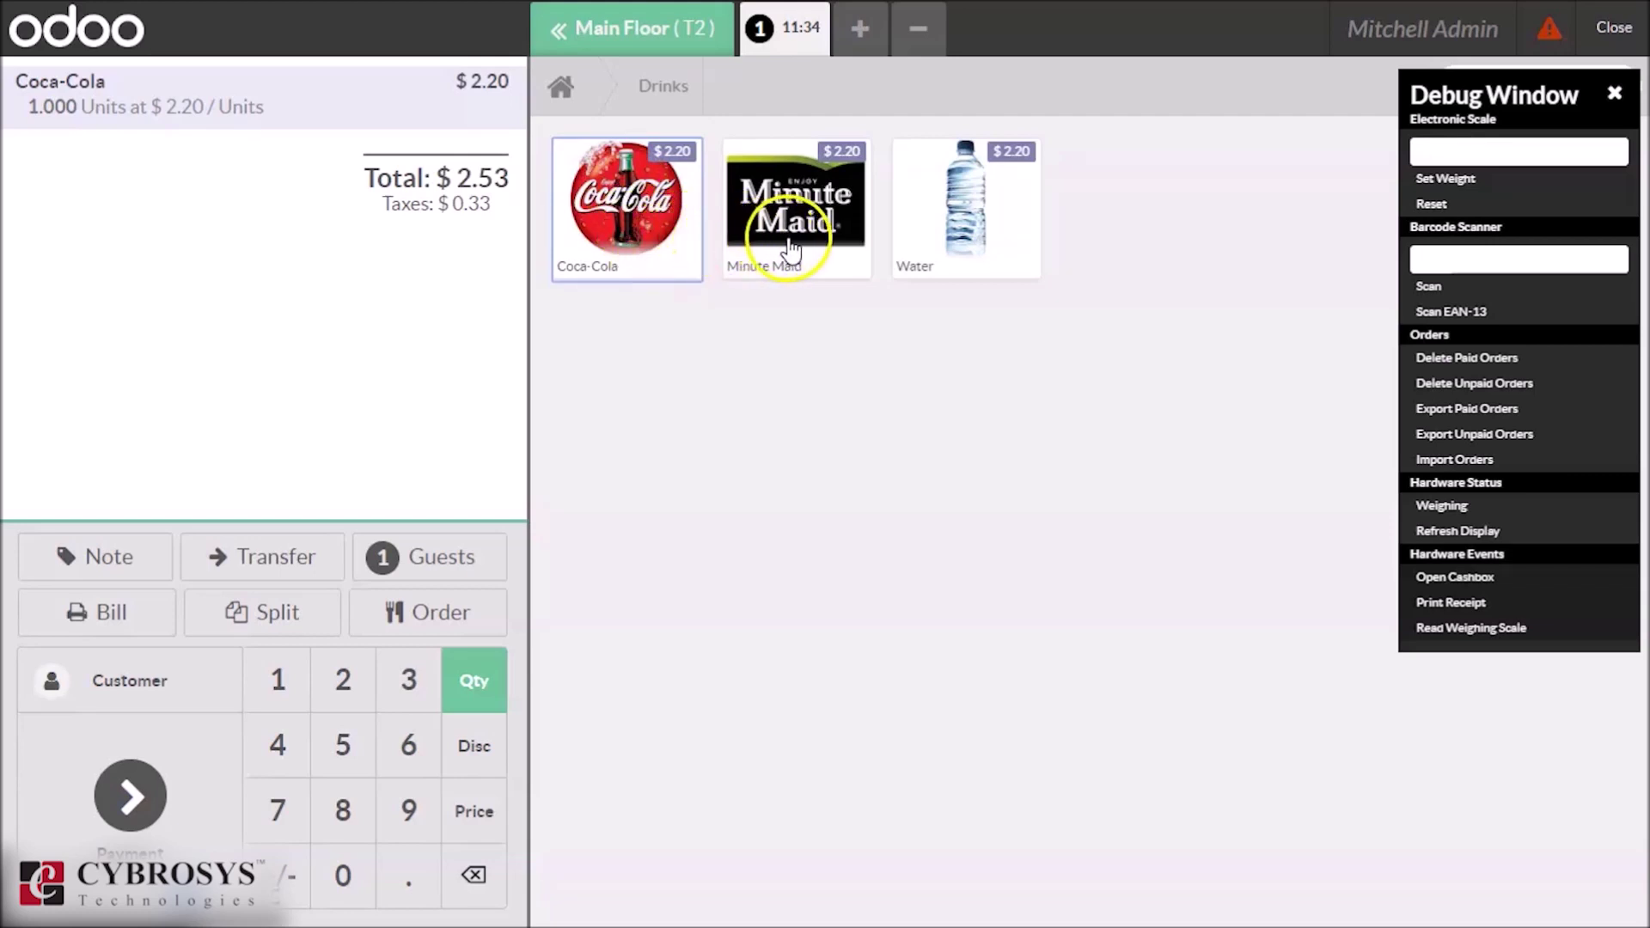
click(763, 197)
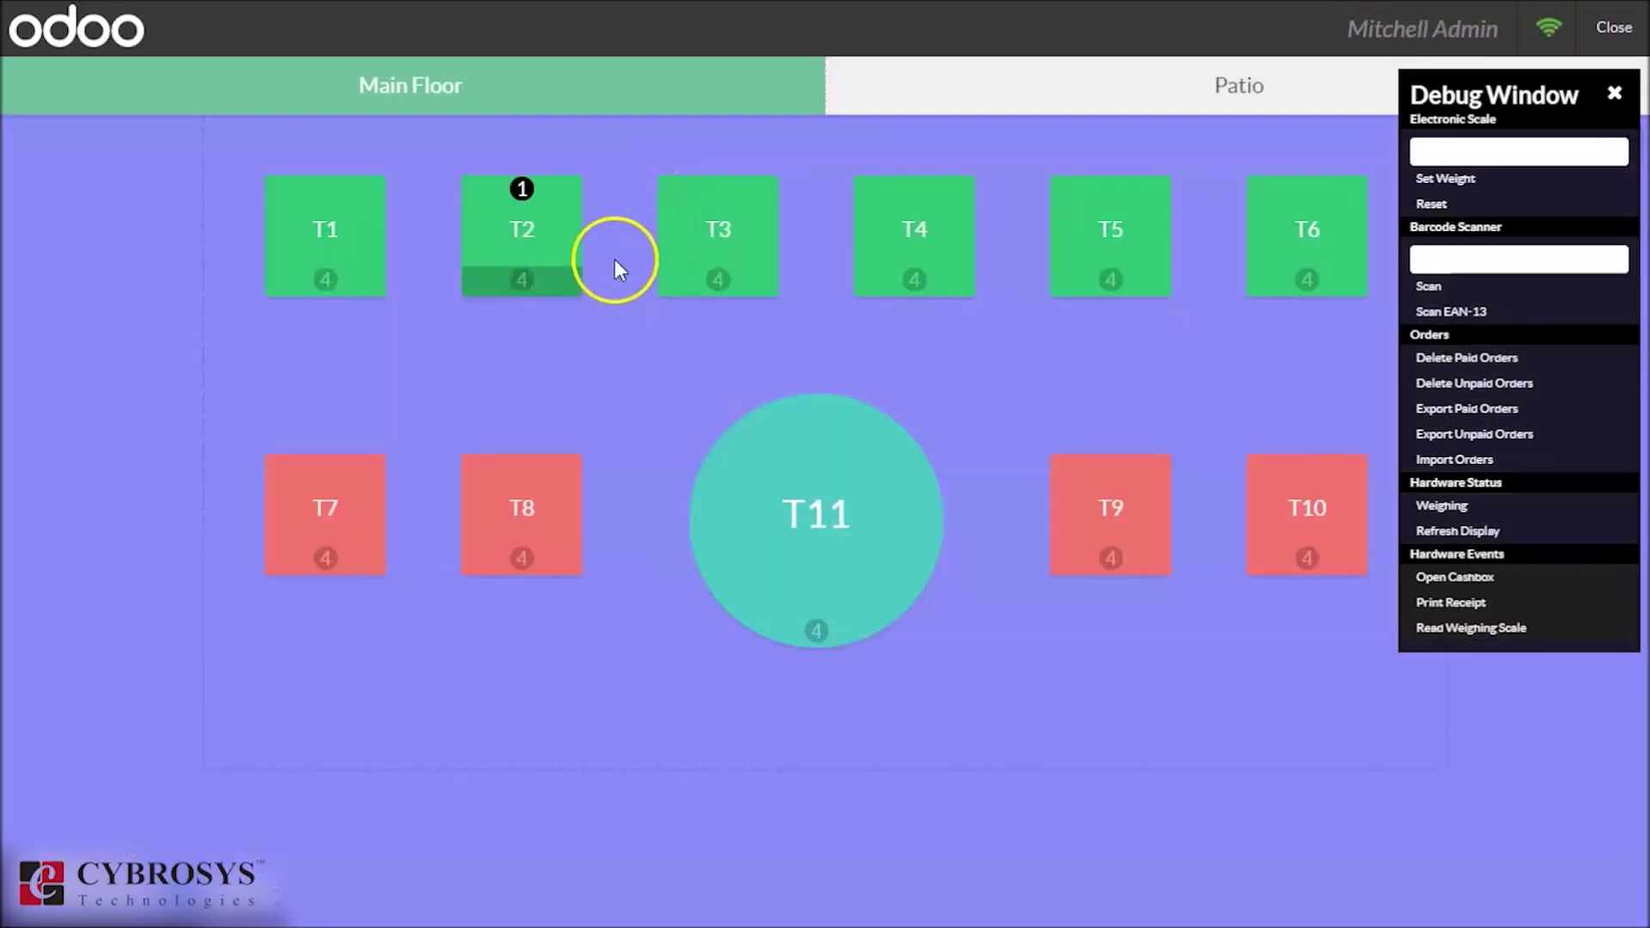
Reopen table T2 and add a Water and a second Coca-Cola
click(538, 243)
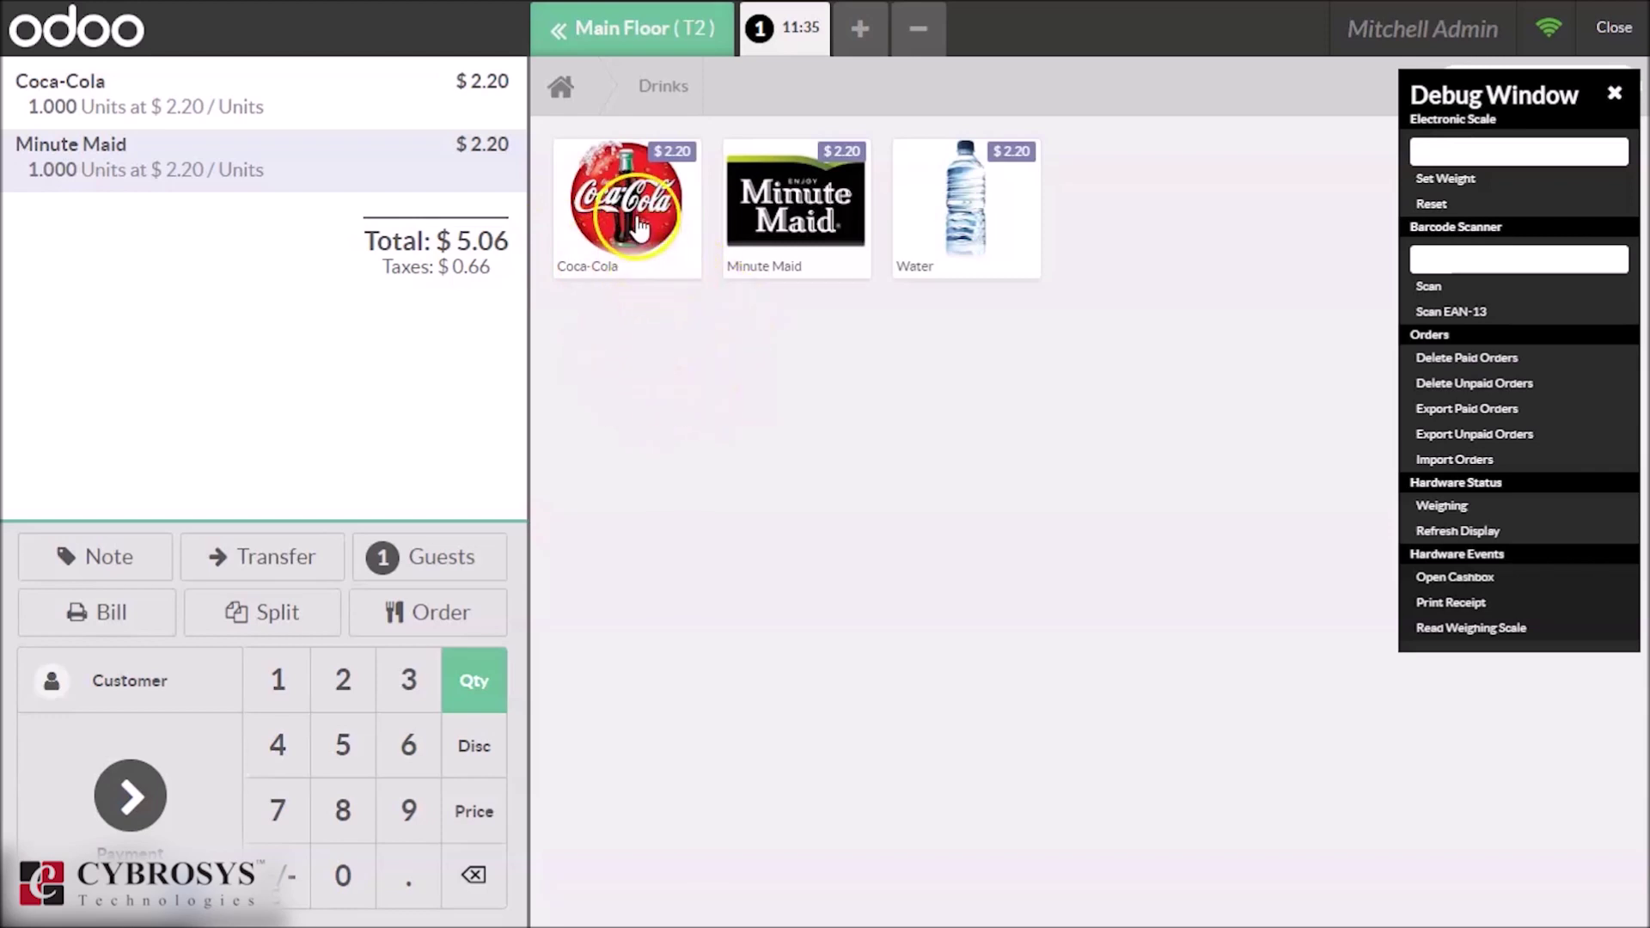
click(965, 204)
click(606, 215)
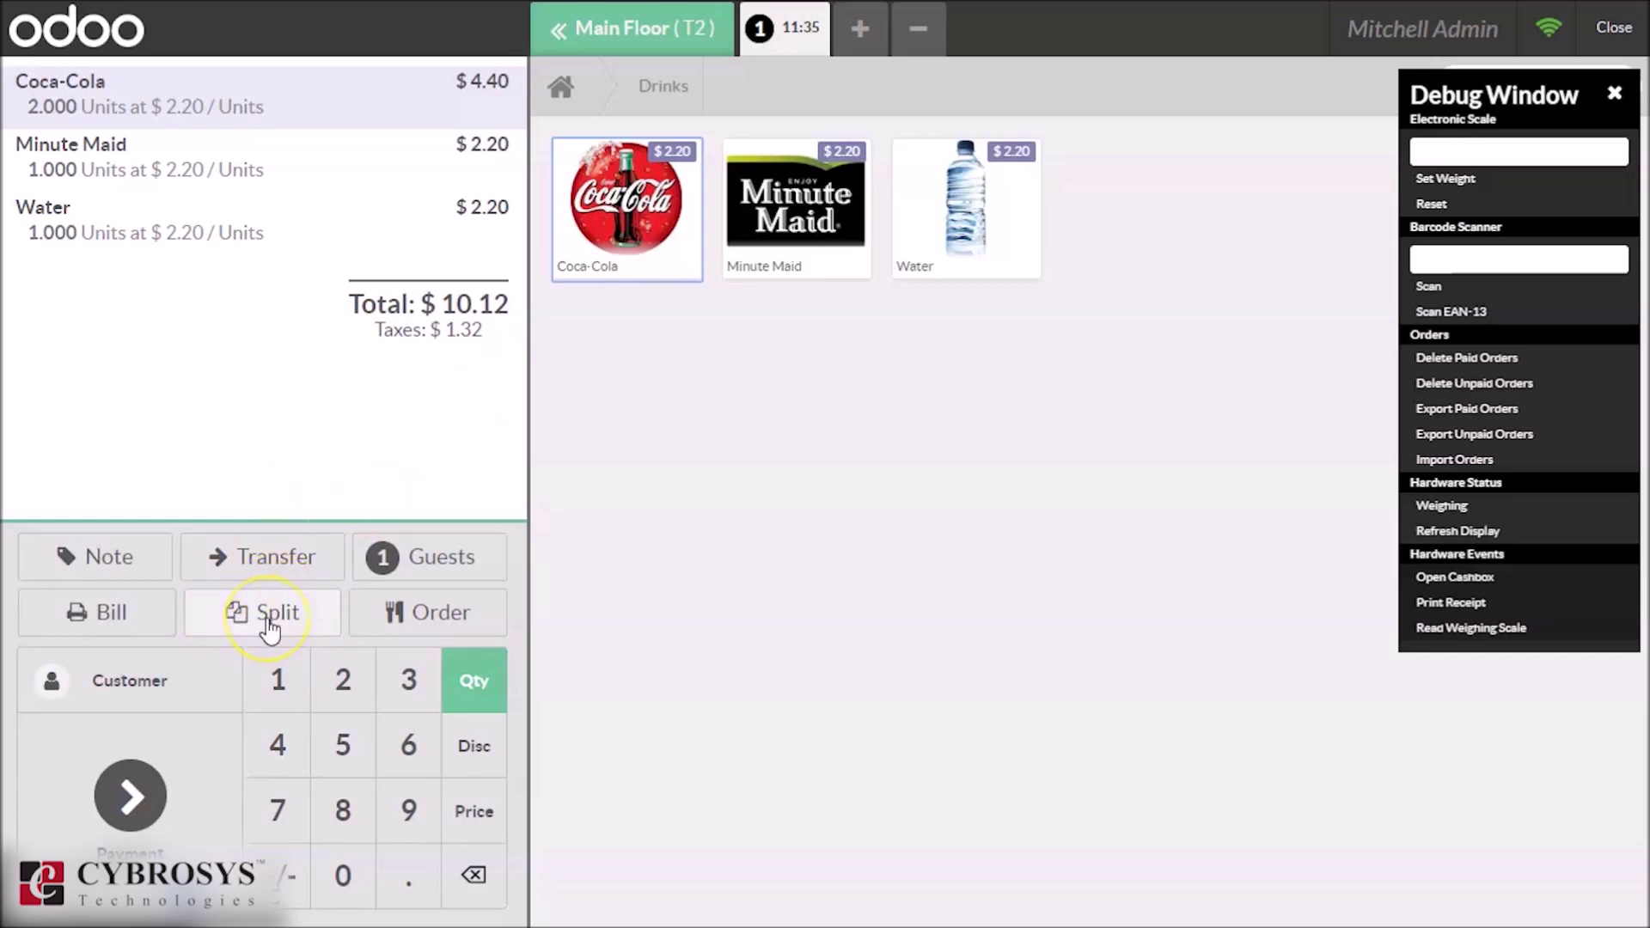
Split one Coca-Cola and the Minute Maid into a separate bill and proceed to its $5.06 payment
click(270, 630)
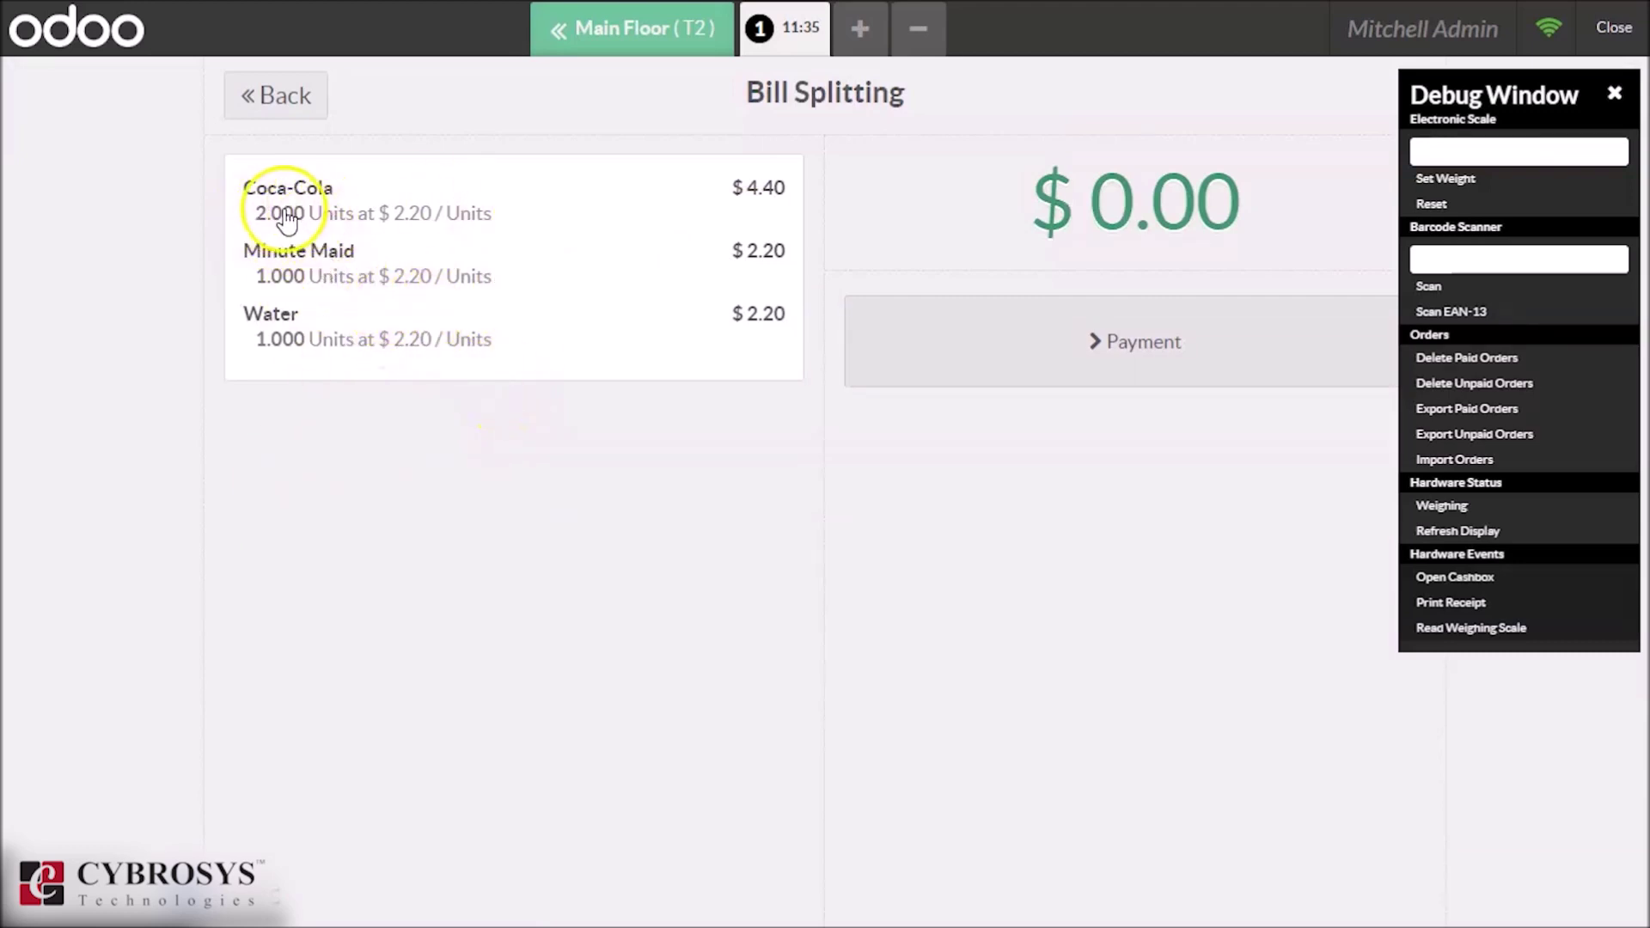
click(331, 222)
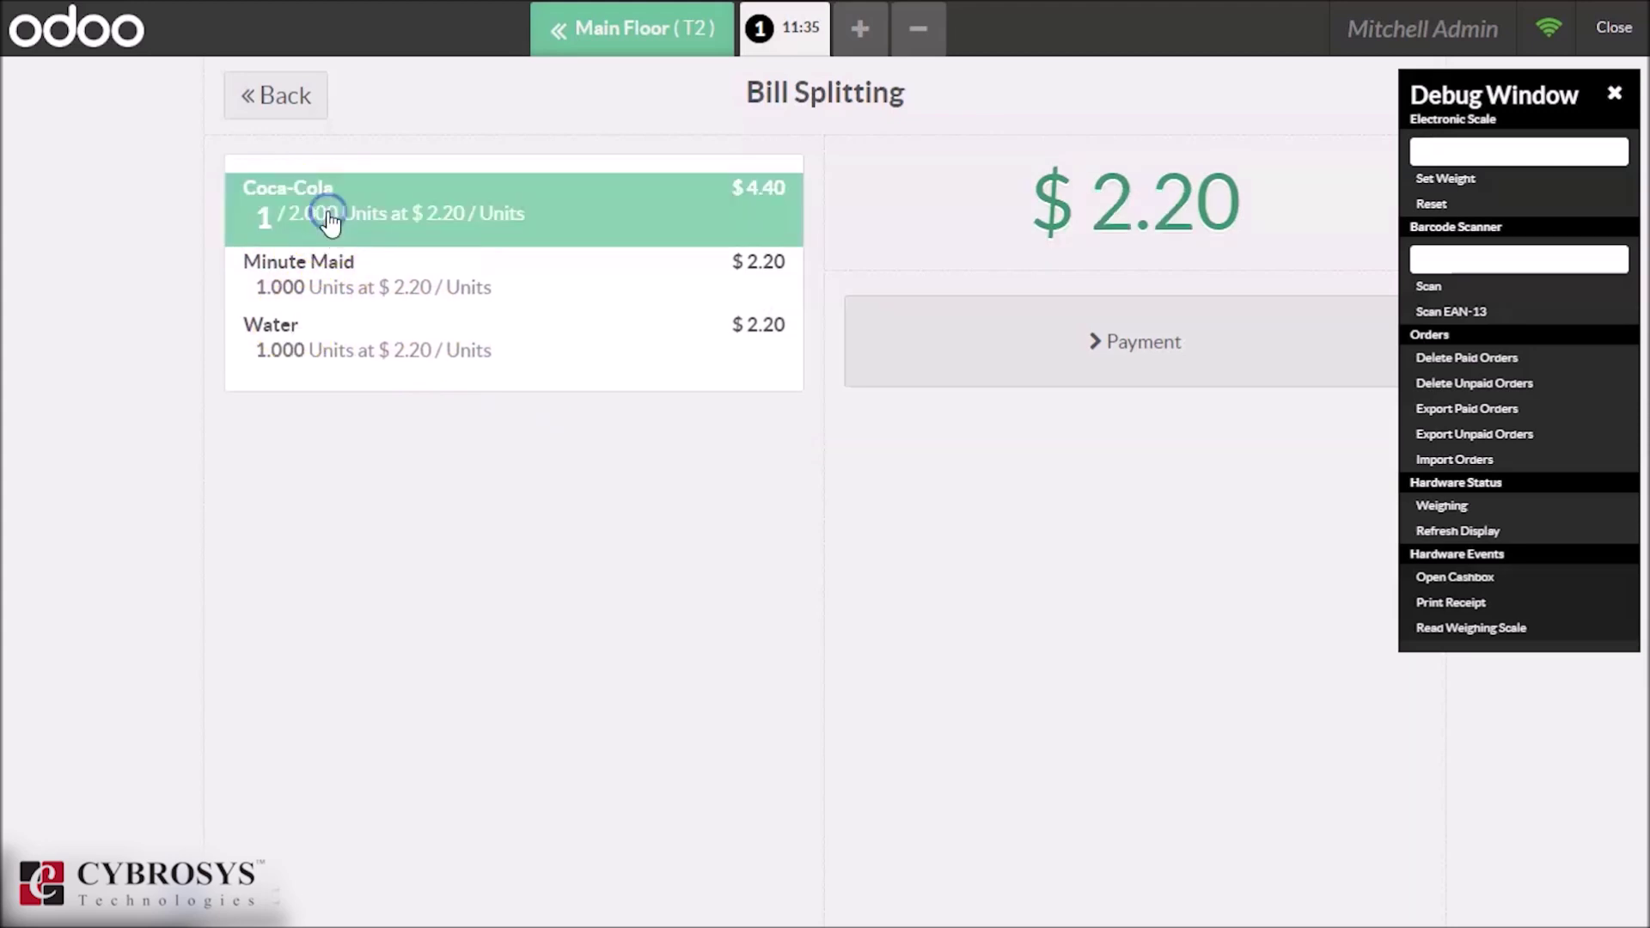
click(352, 286)
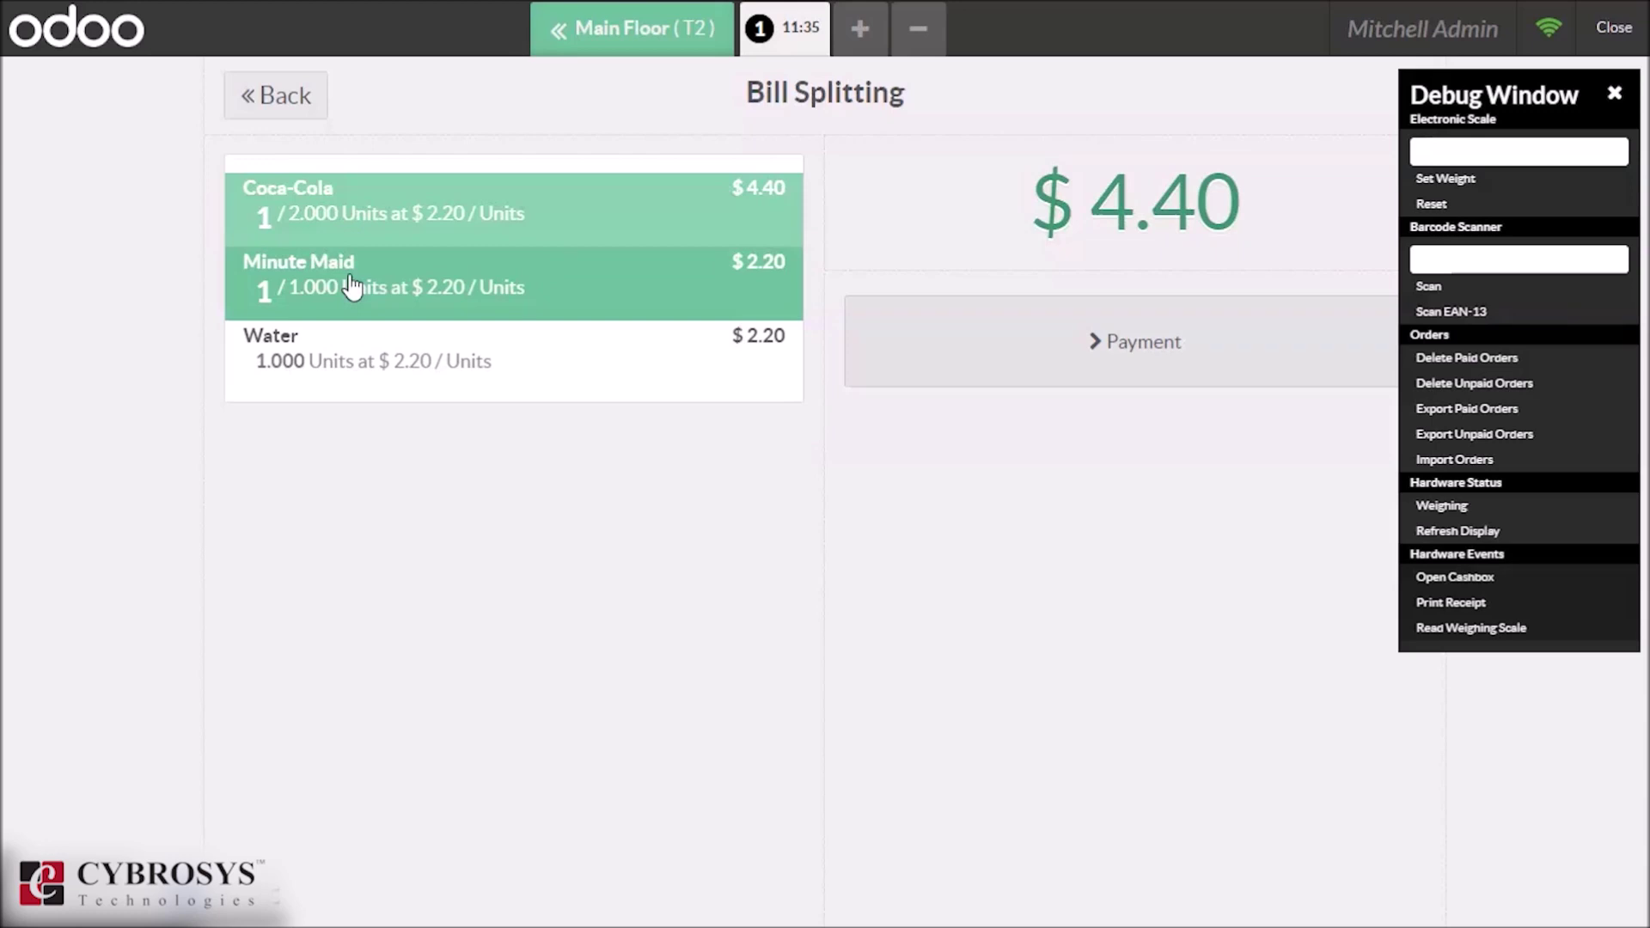
click(1049, 363)
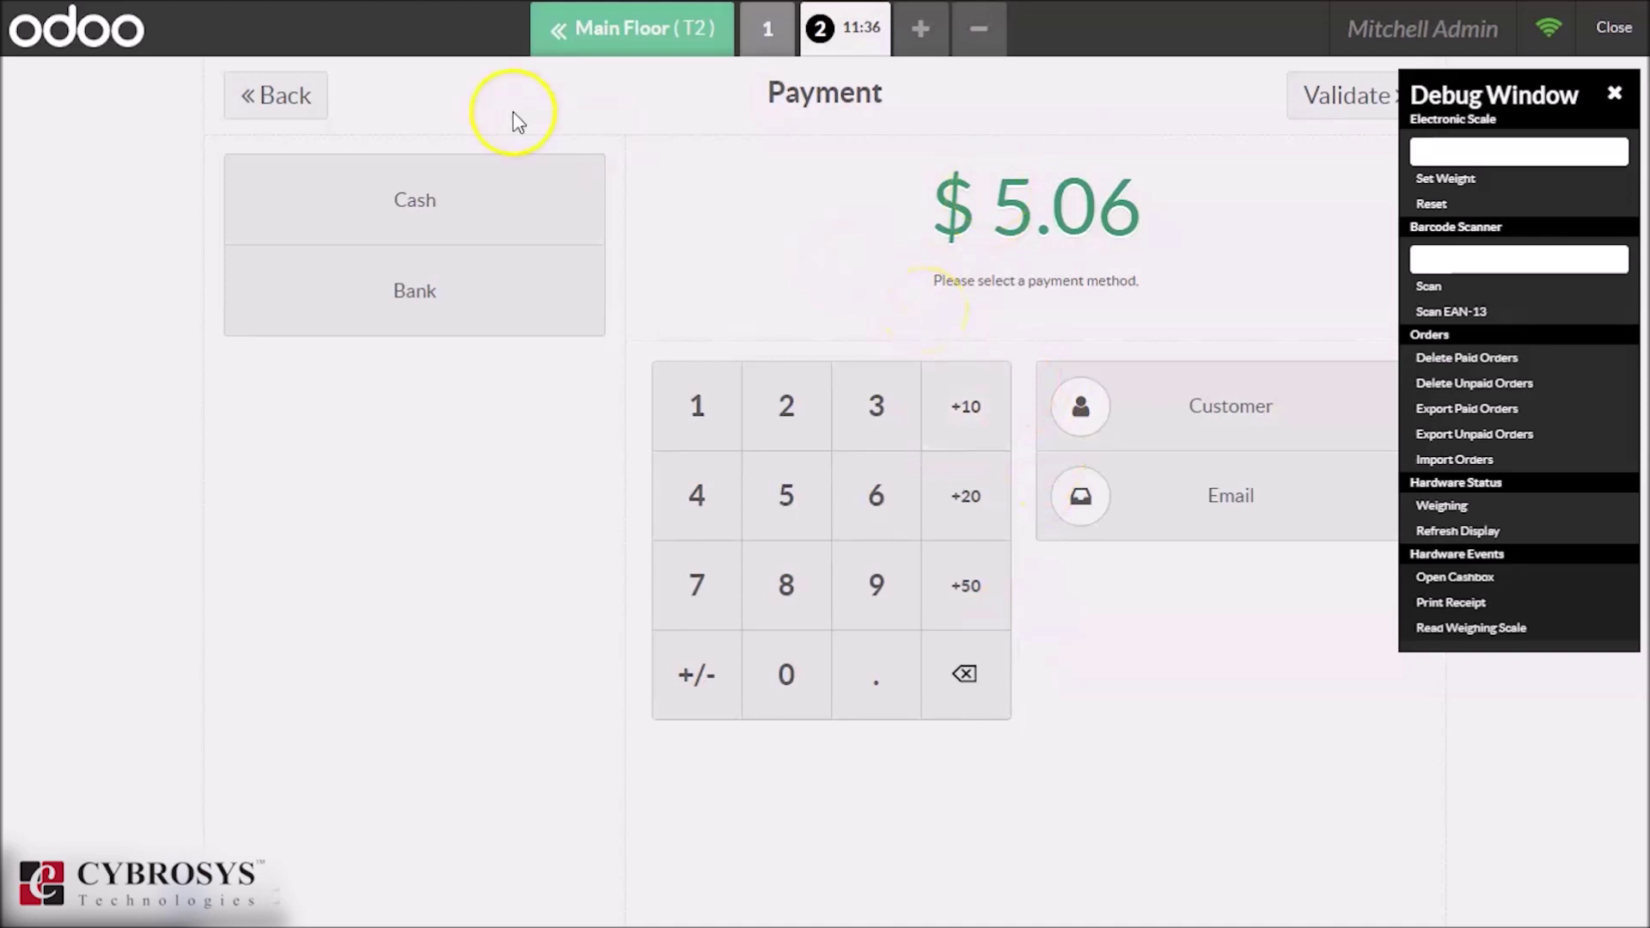
Choose Cash and enter 5.06 as the amount tendered for the split bill
click(443, 202)
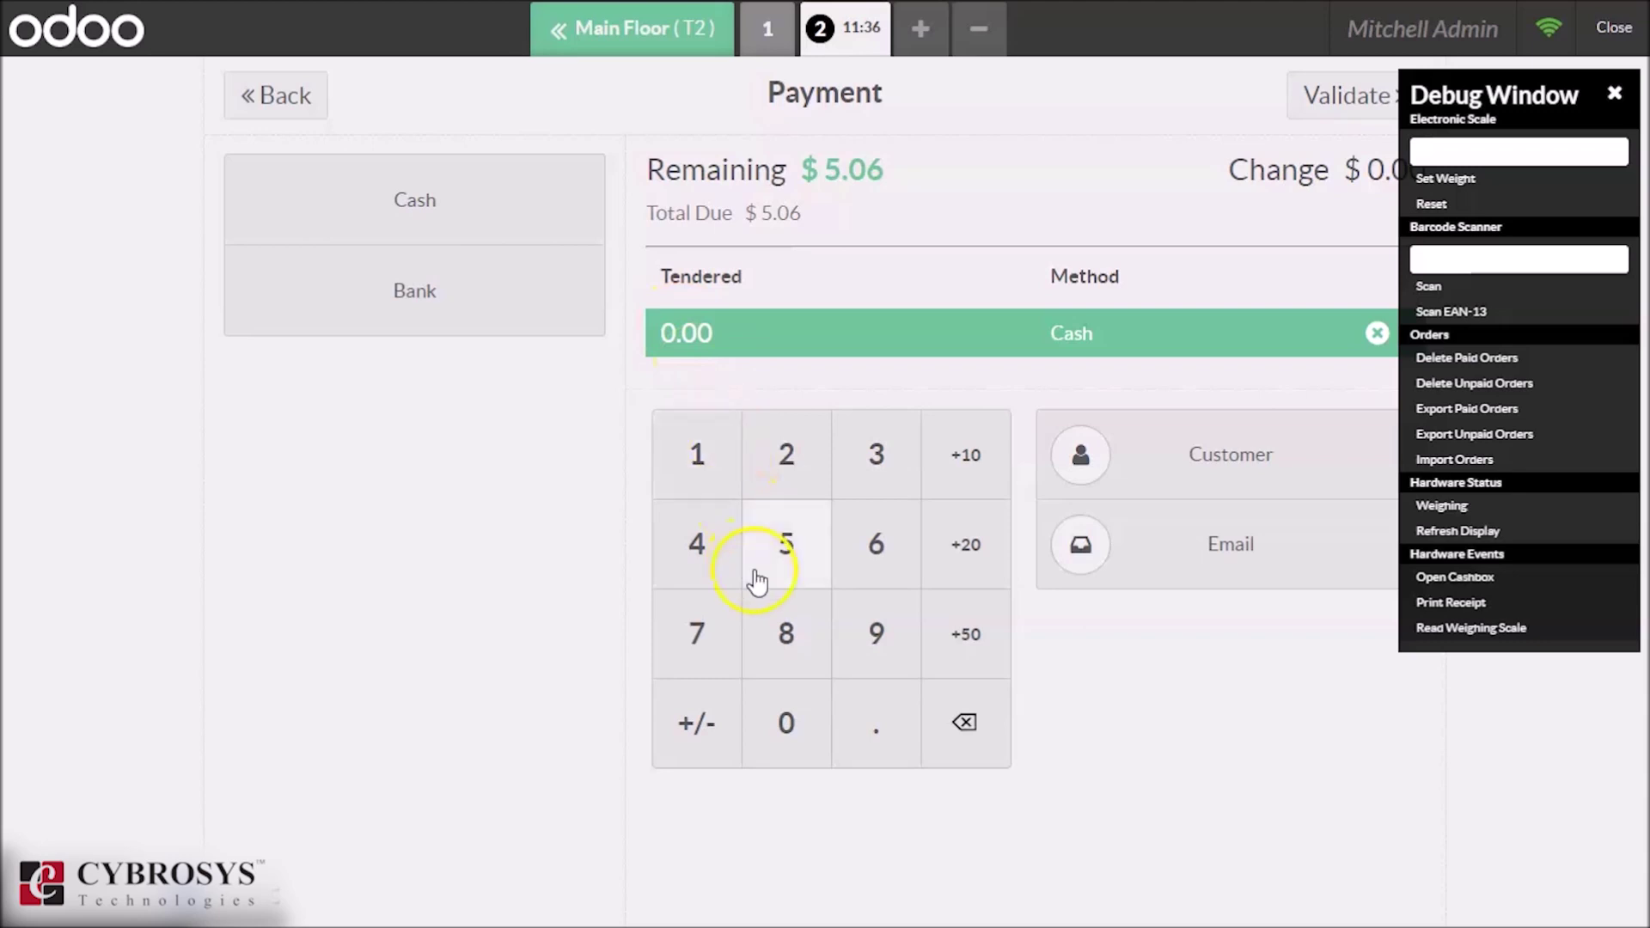
click(816, 557)
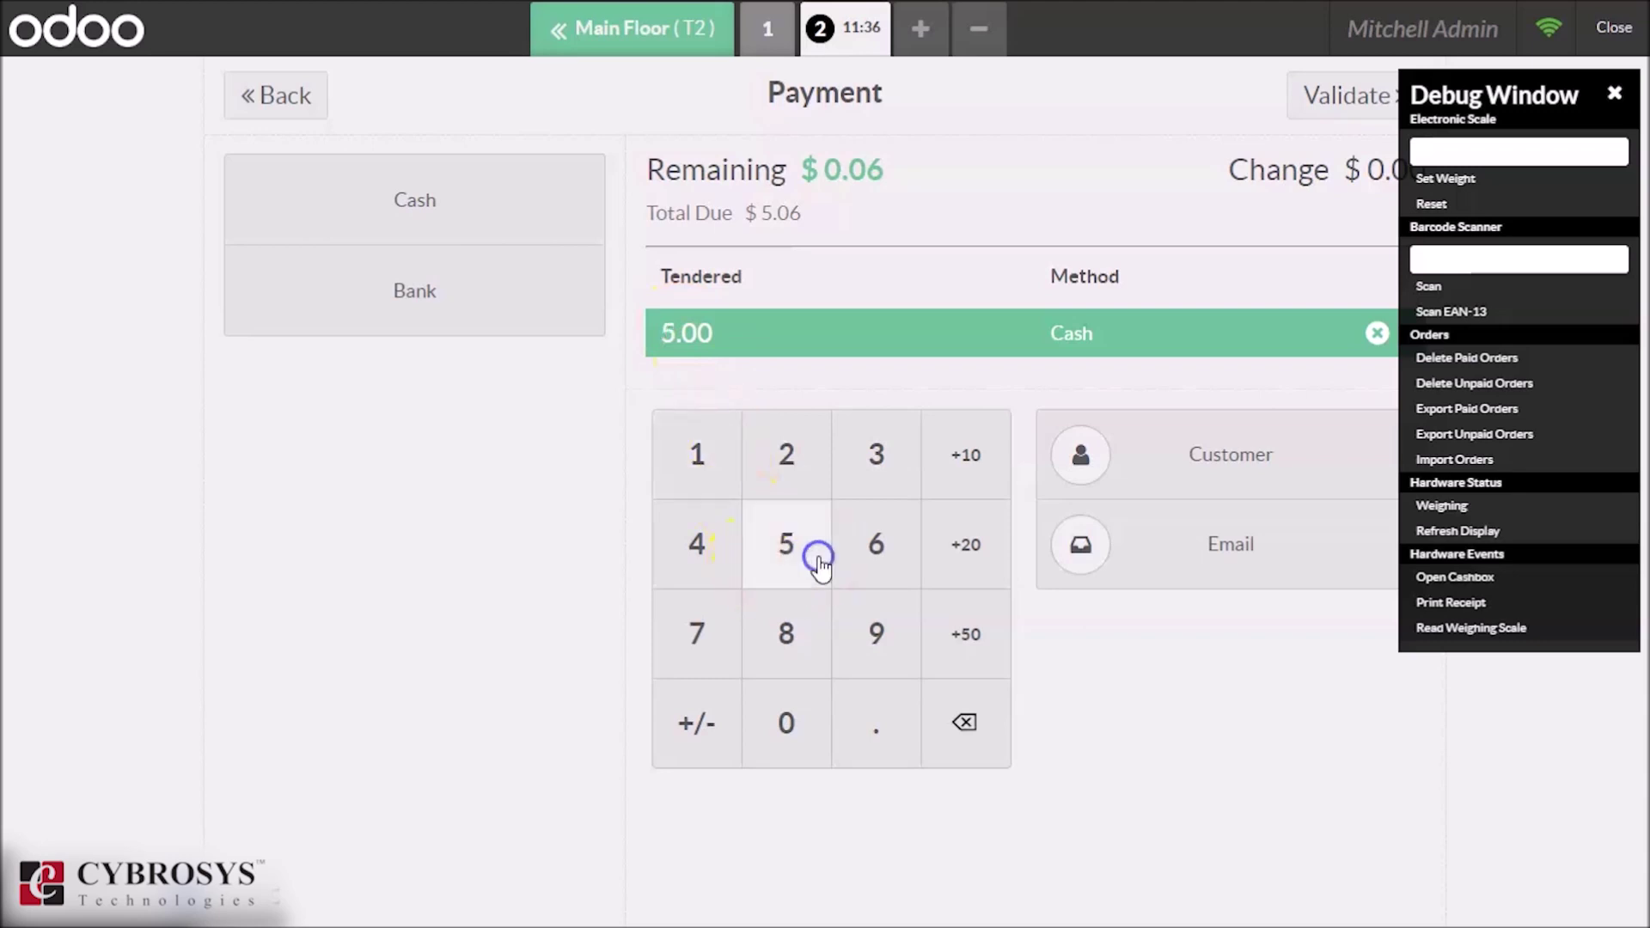
click(859, 739)
click(784, 724)
click(859, 578)
Validate the cash payment, move to the next order, and reopen table T2
click(1319, 93)
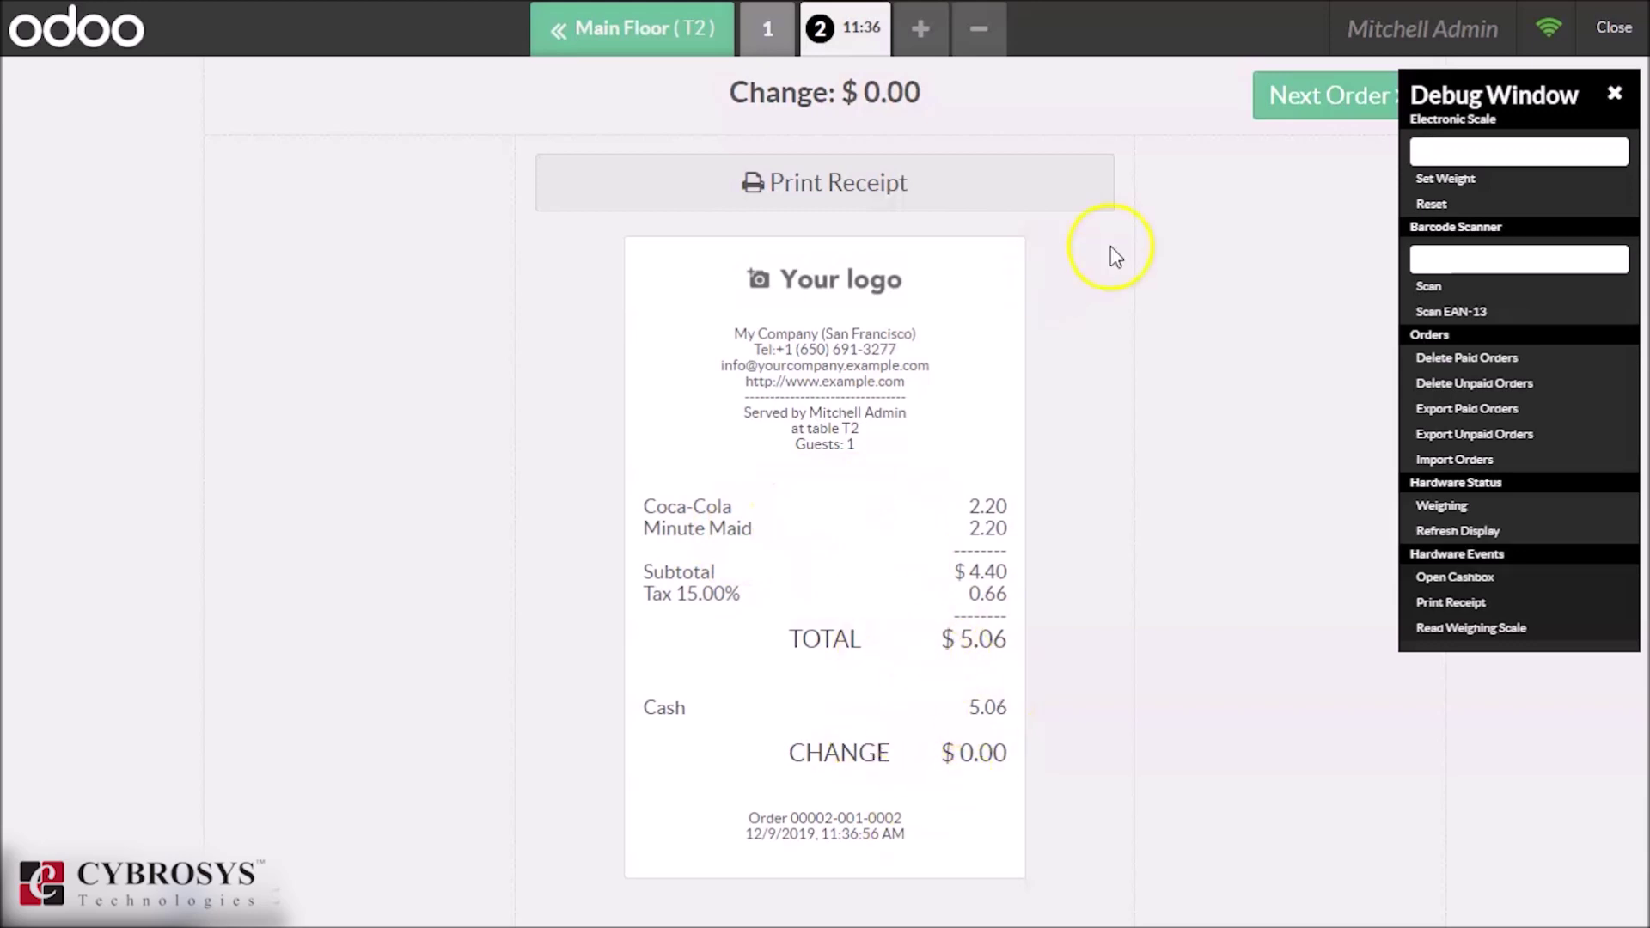
click(1310, 93)
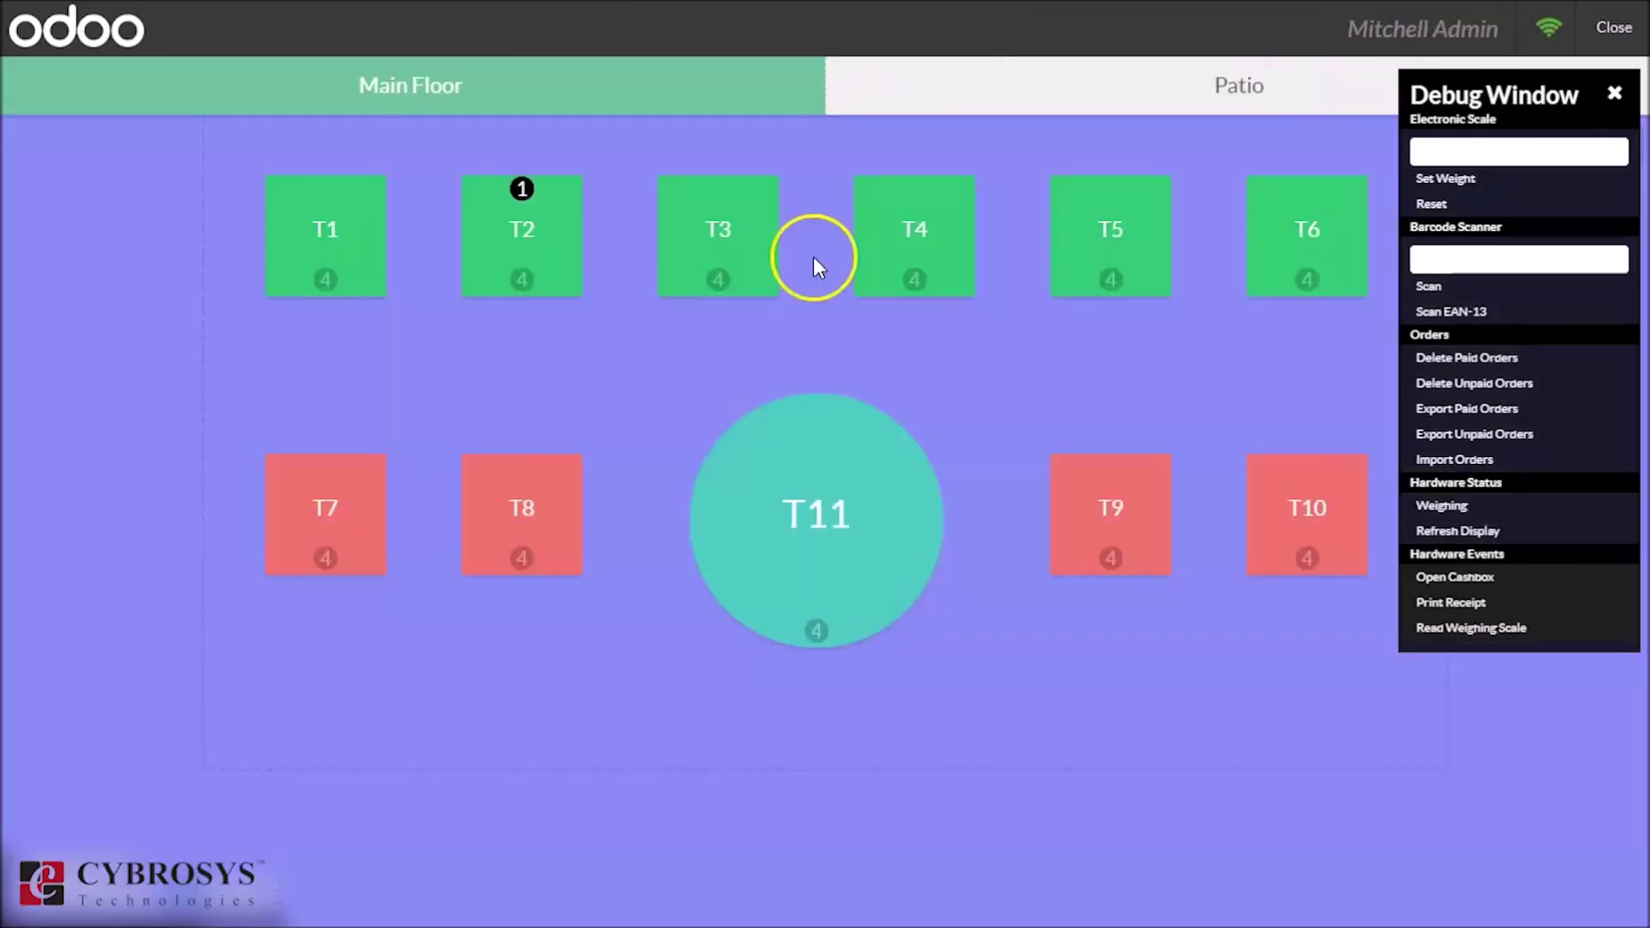
click(556, 229)
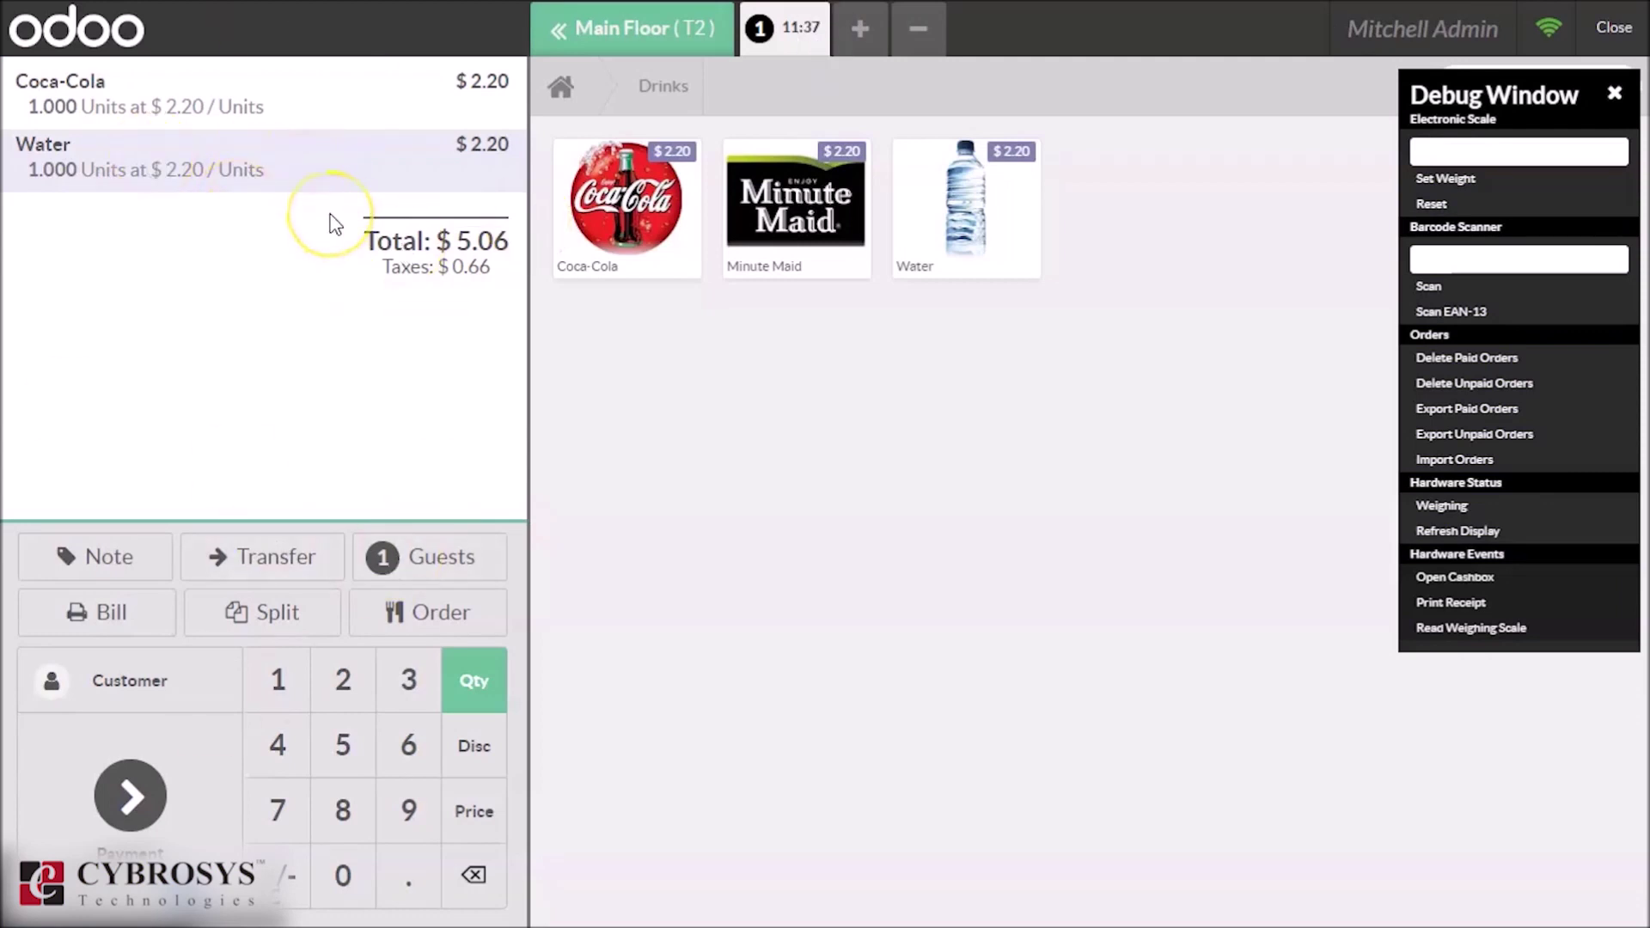
Pay table T2's remaining Coca-Cola and Water with 5.06 cash tendered and confirm
click(133, 795)
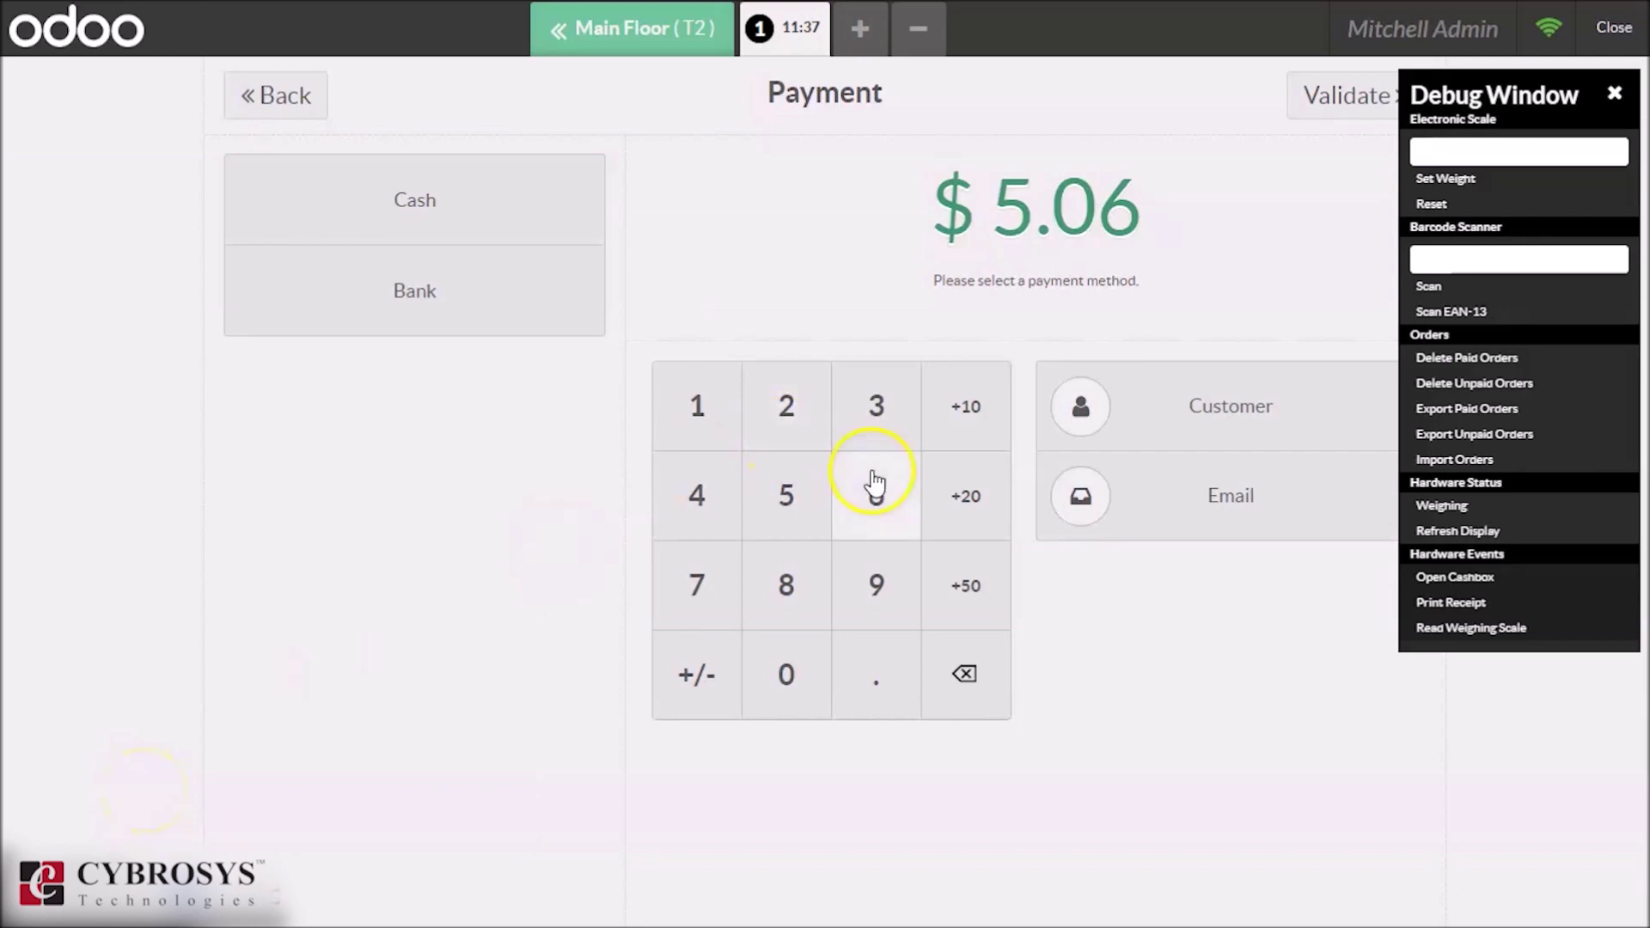
click(541, 209)
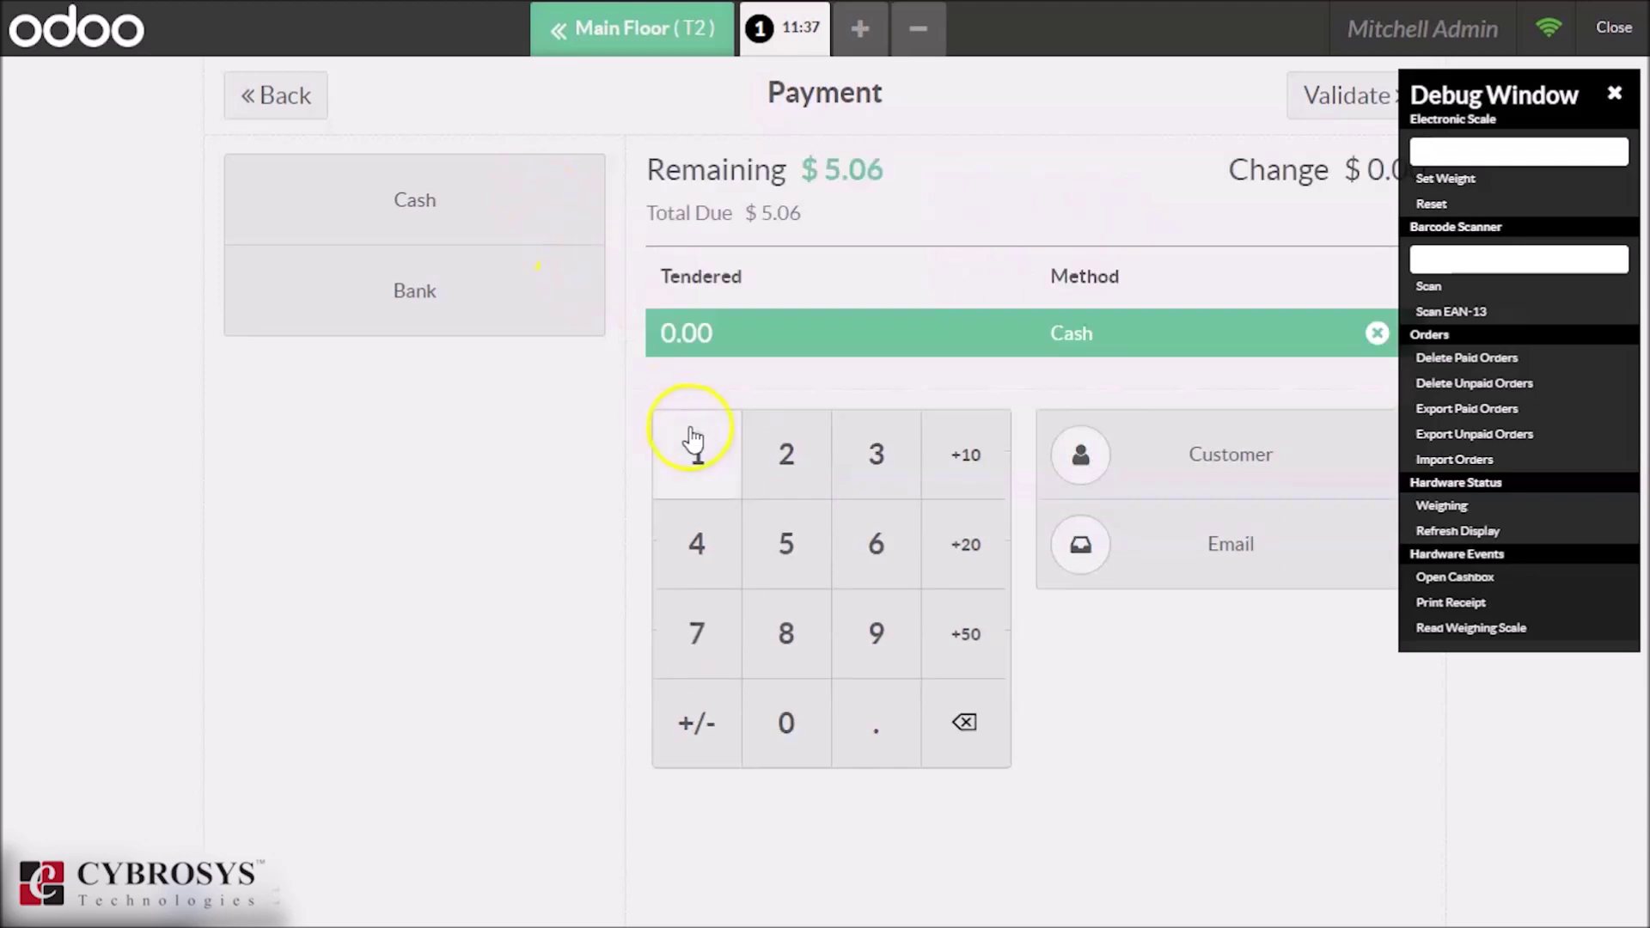
click(774, 542)
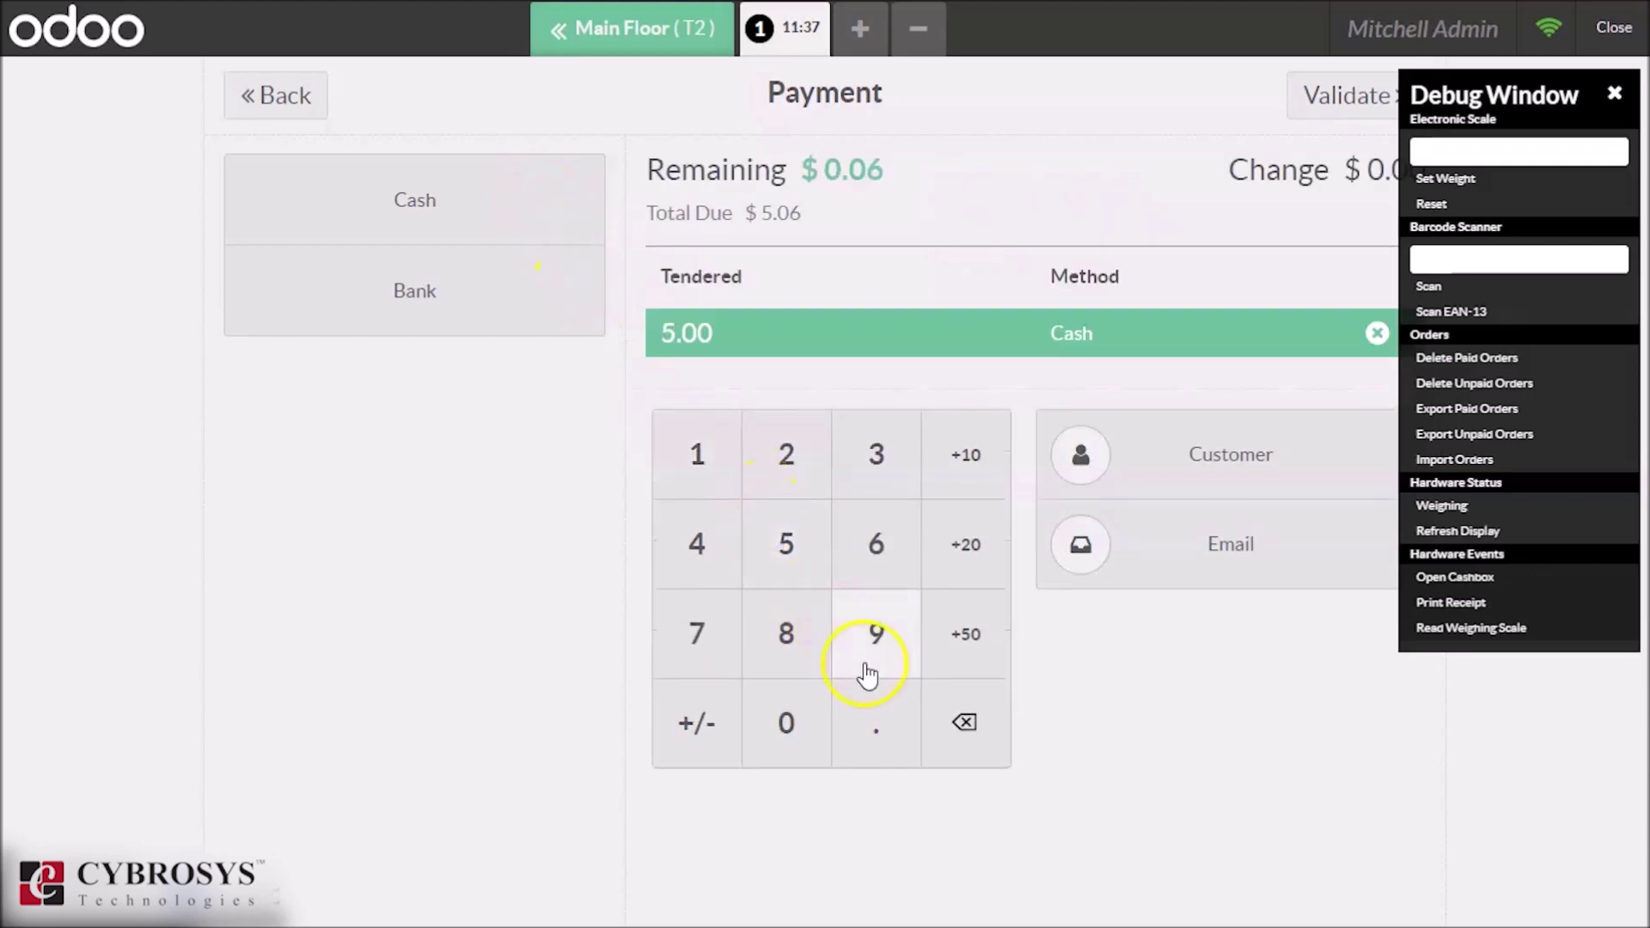
click(859, 732)
click(780, 720)
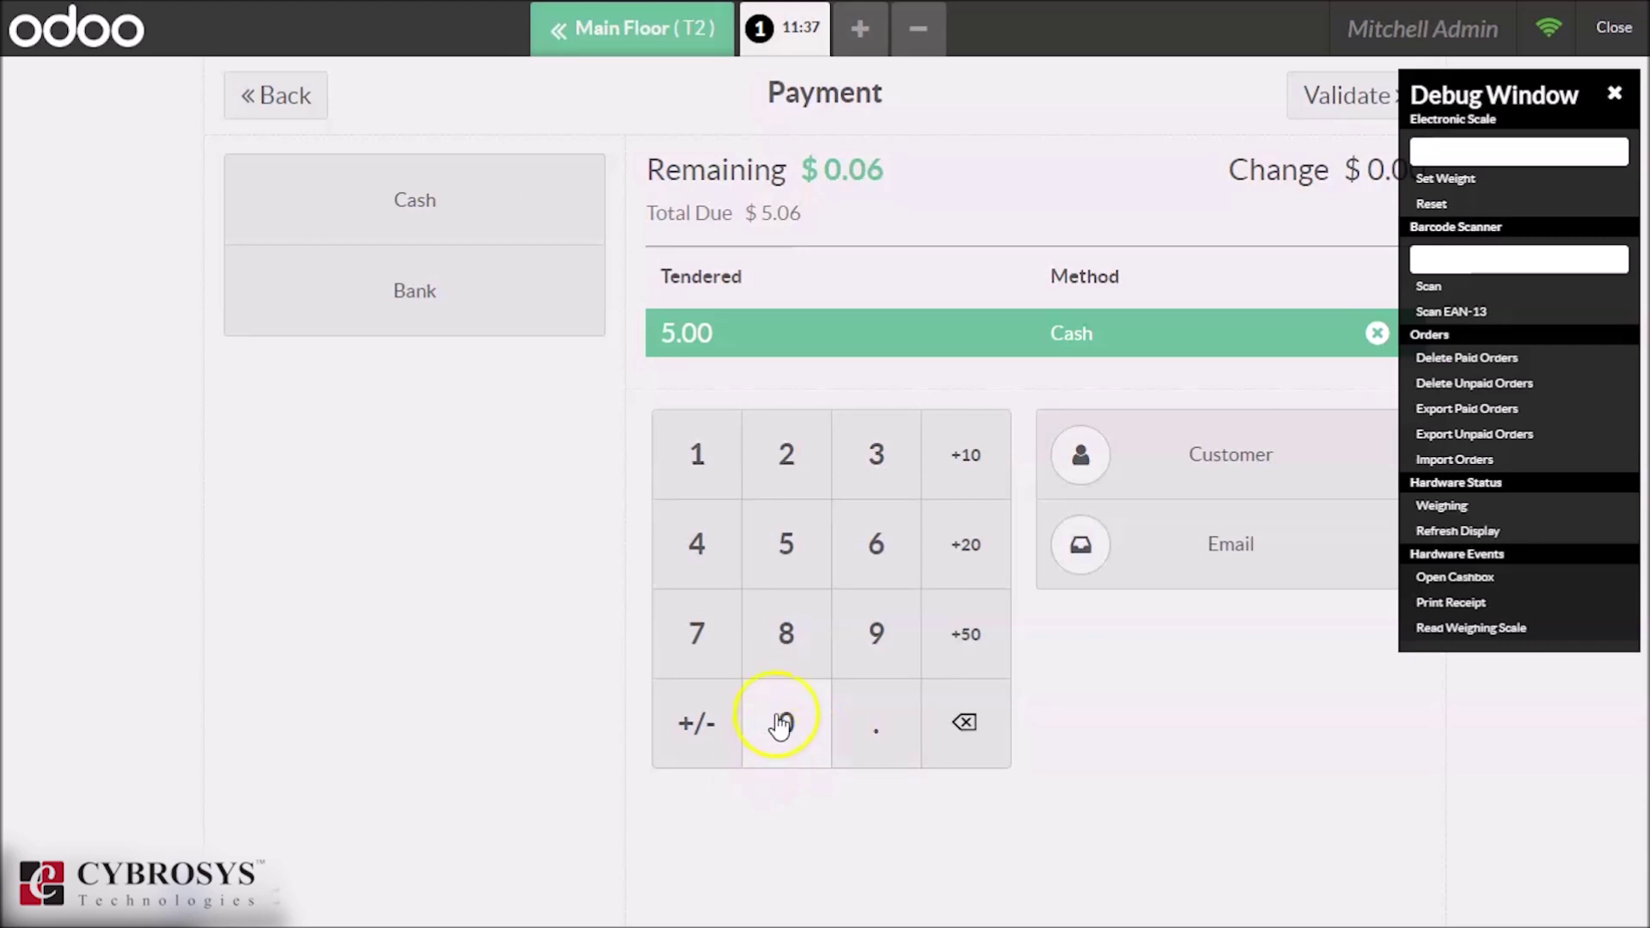
click(869, 546)
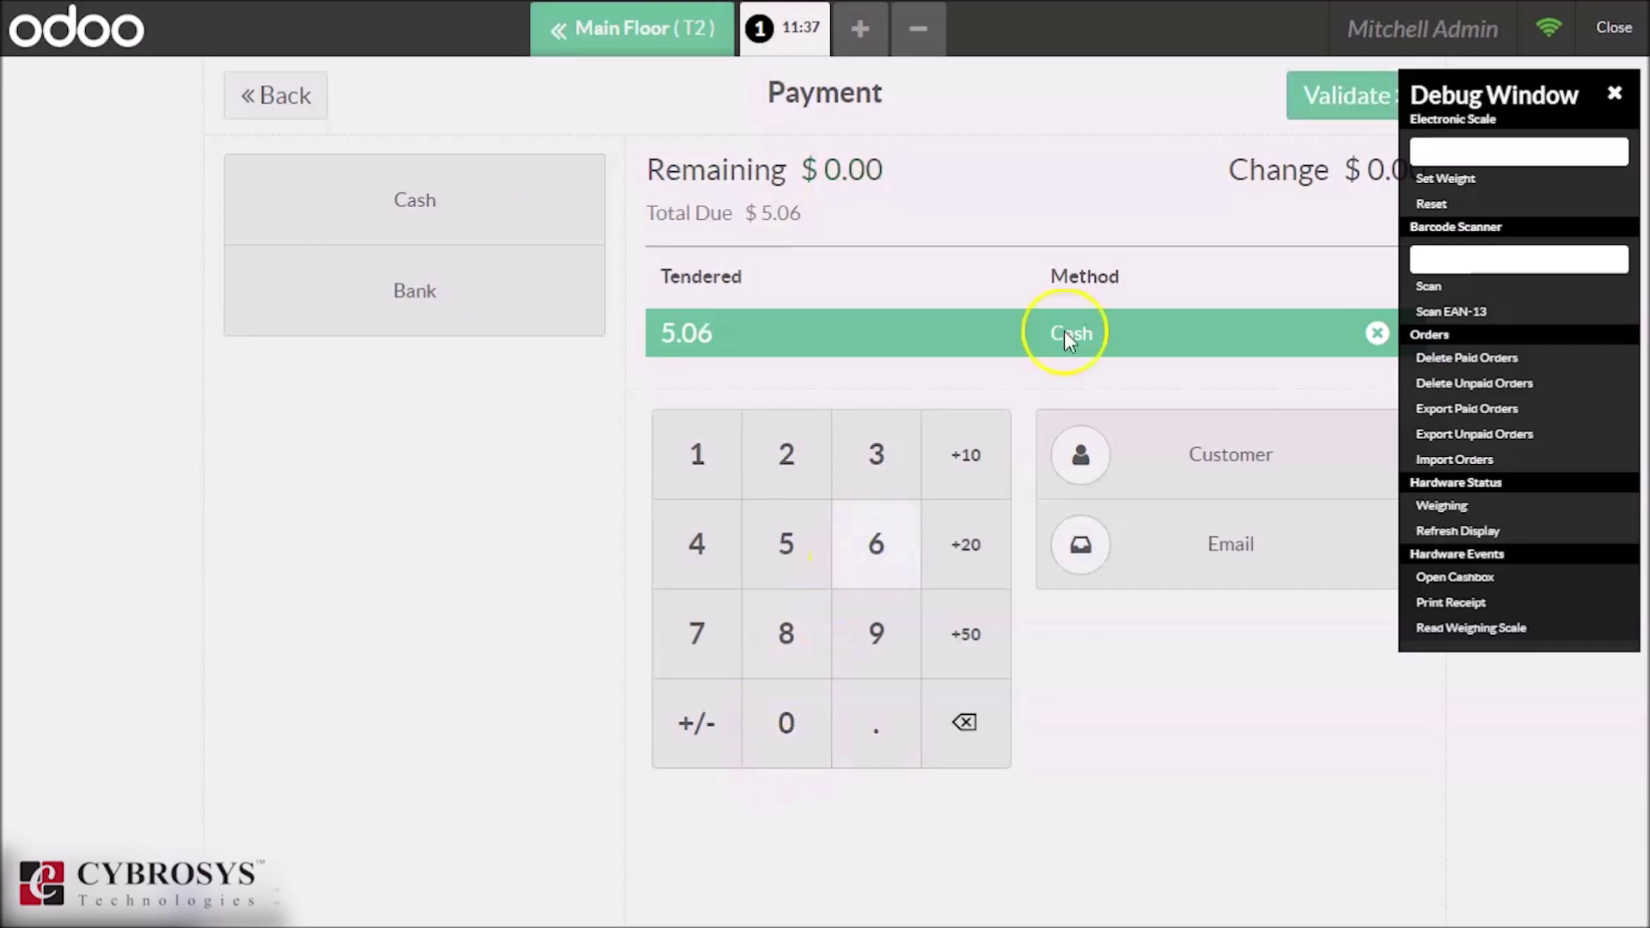
click(1349, 93)
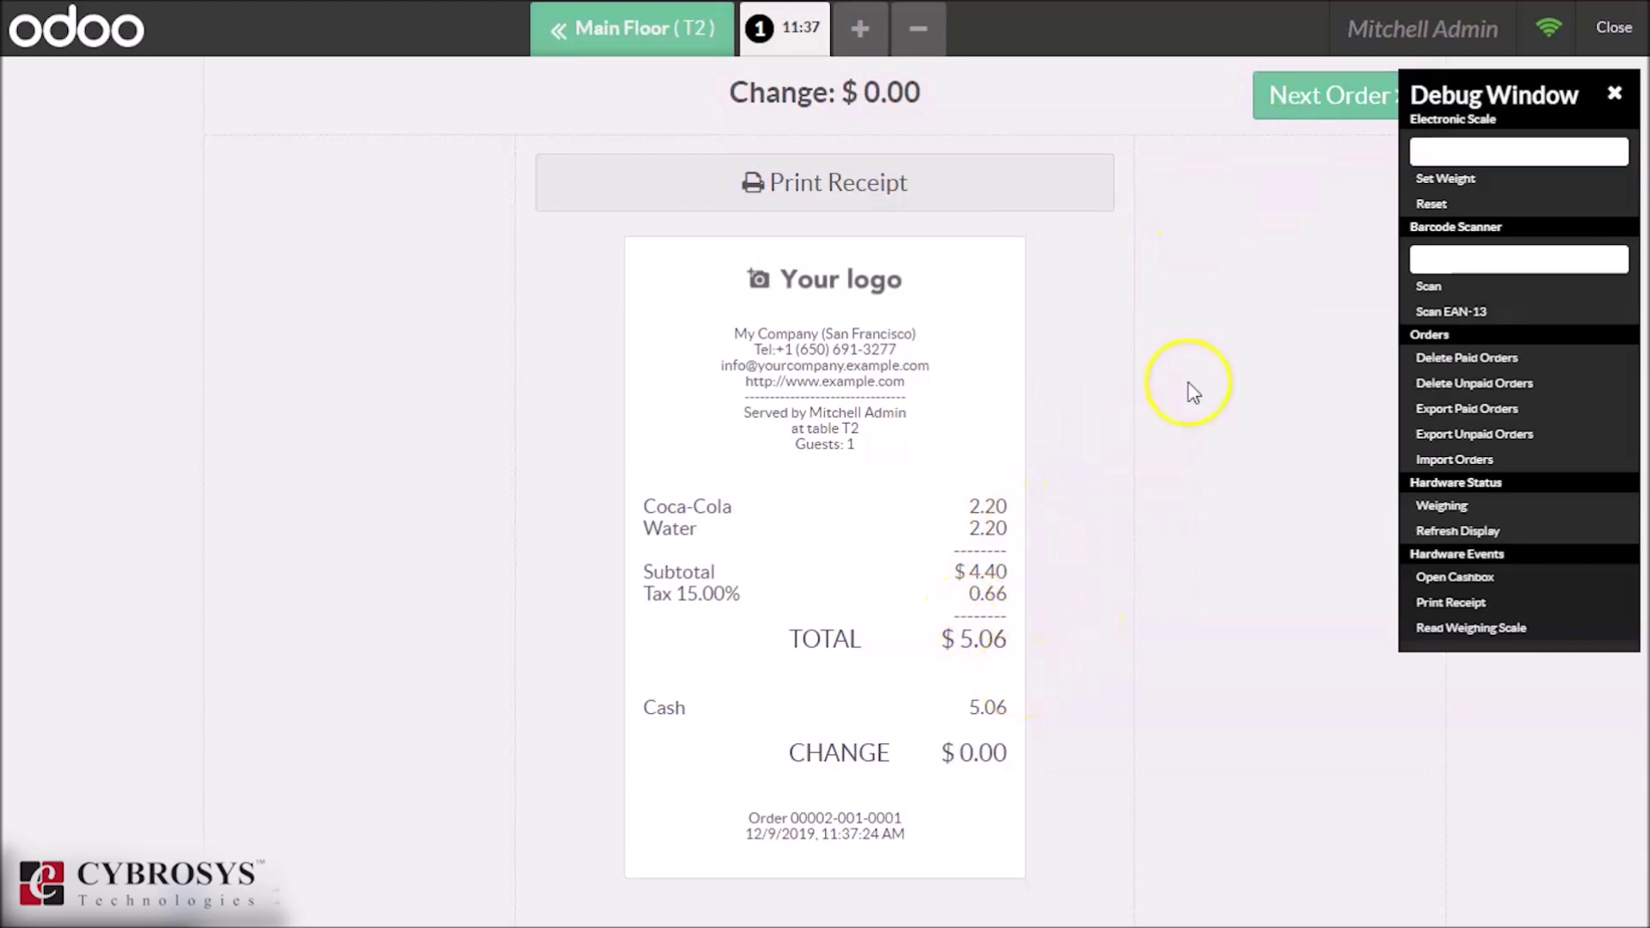
Leave the receipt for the next order, returning to the Main Floor plan with T2 settled
click(1296, 123)
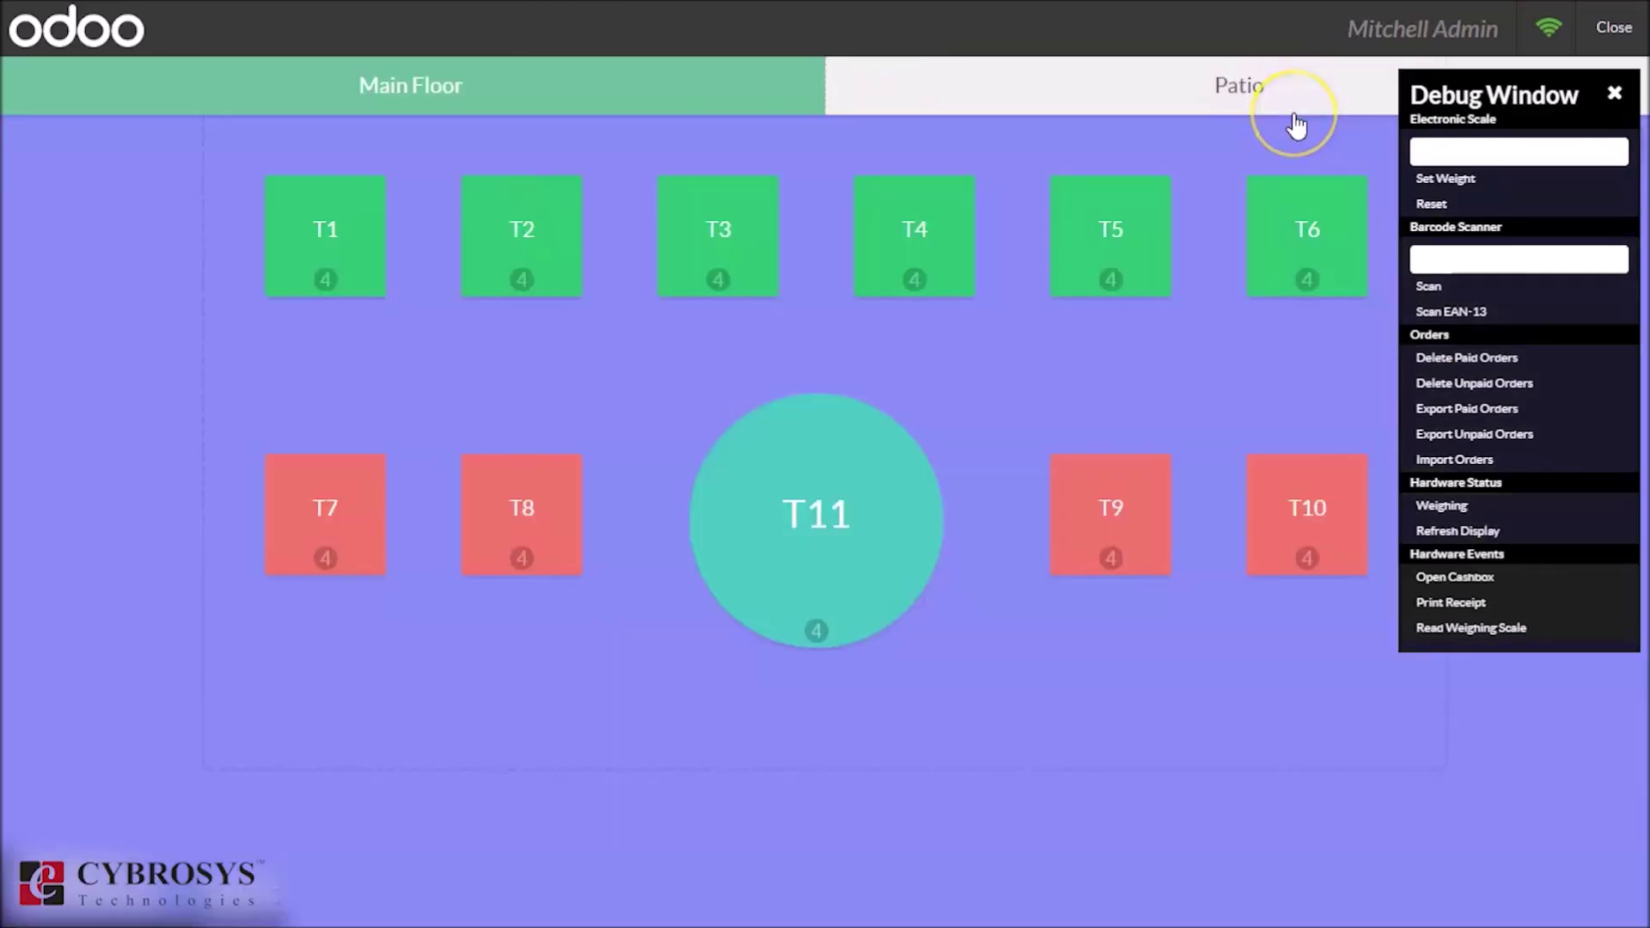